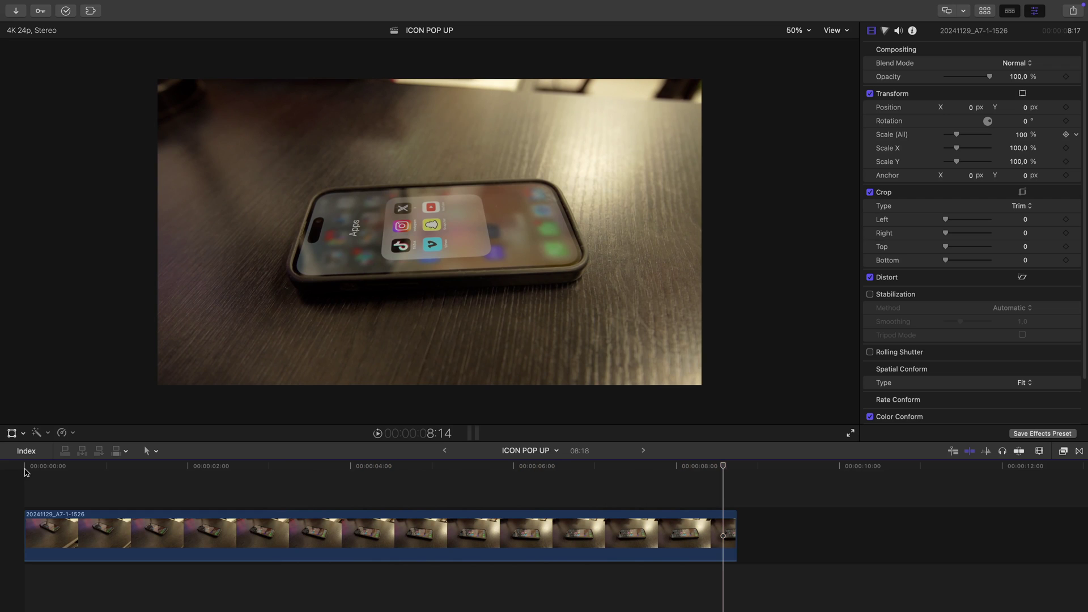
# Return the playhead to the timeline start, and open the mExtension browser on the mElements library.
pyautogui.click(25, 473)
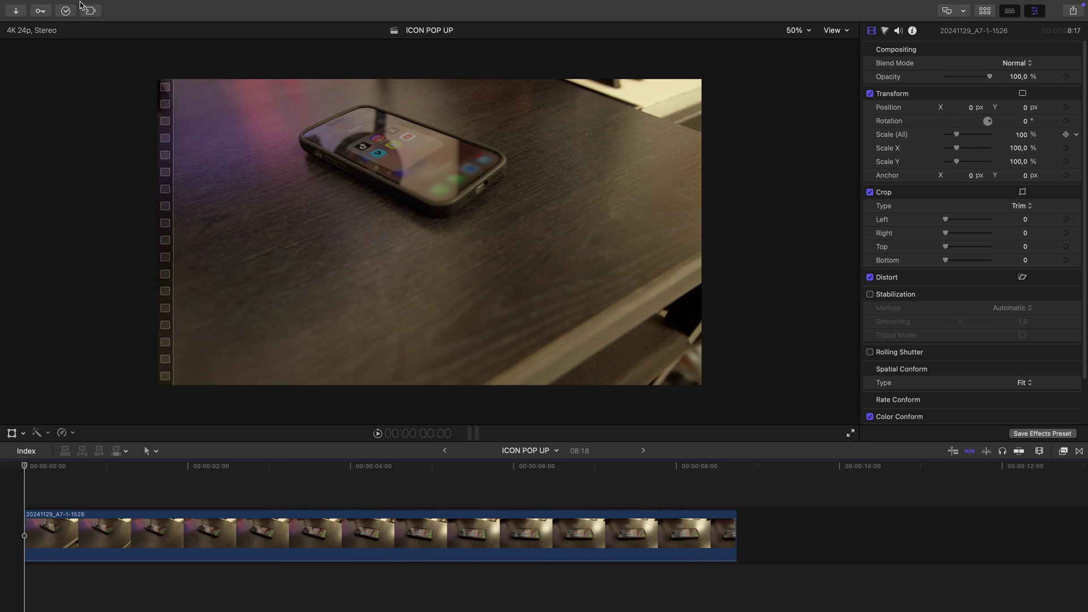
pyautogui.click(89, 8)
pyautogui.click(91, 54)
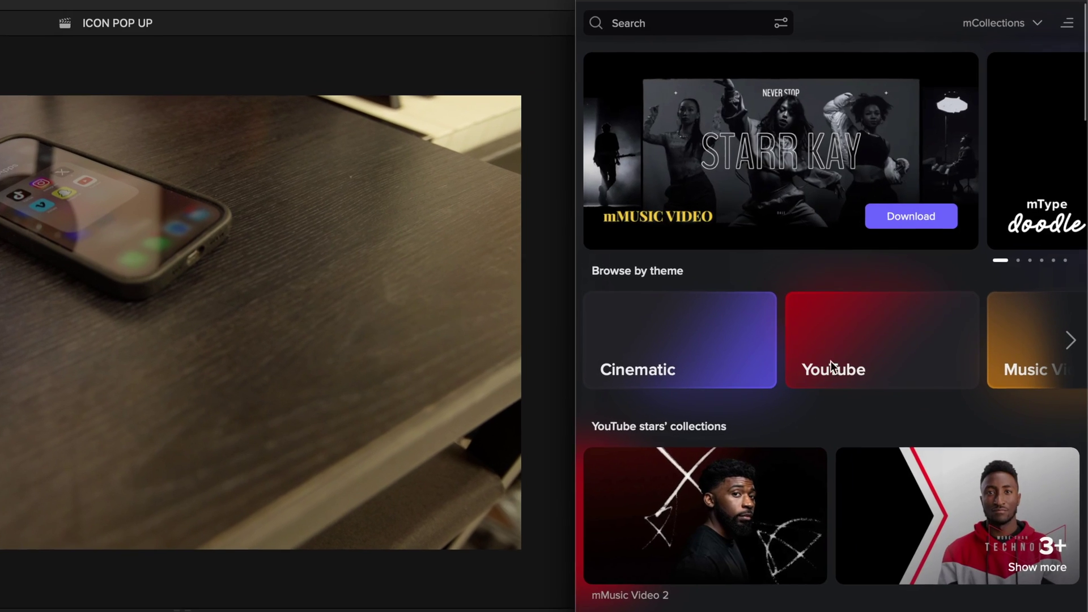
pyautogui.click(1000, 22)
pyautogui.click(1016, 80)
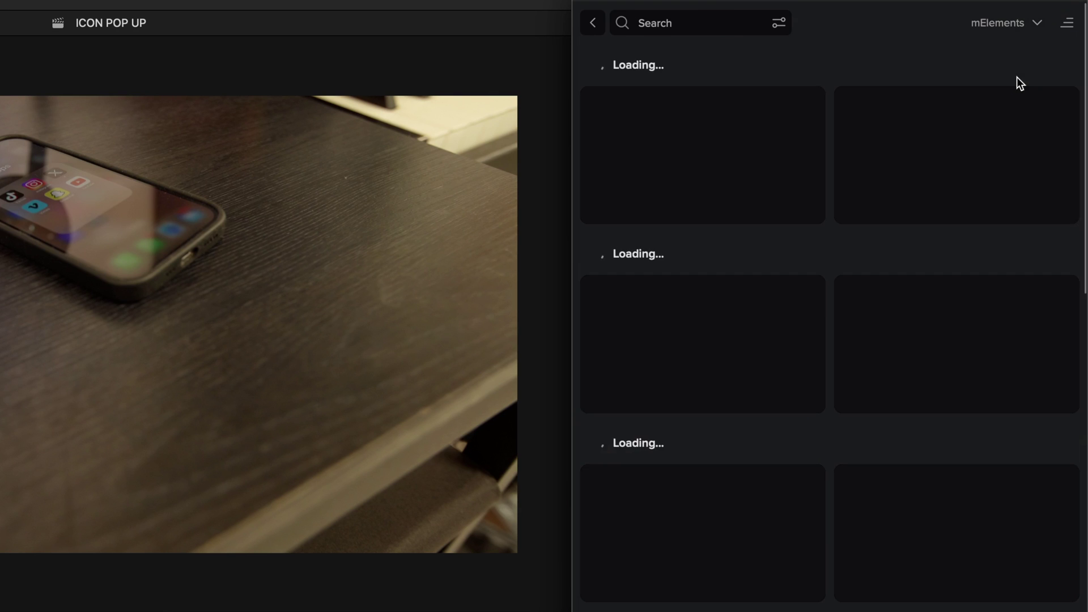
# Expand the Social Media category and add the Instagram icon title above the phone clip, about one second in.
pyautogui.scroll(-10, 951, 357)
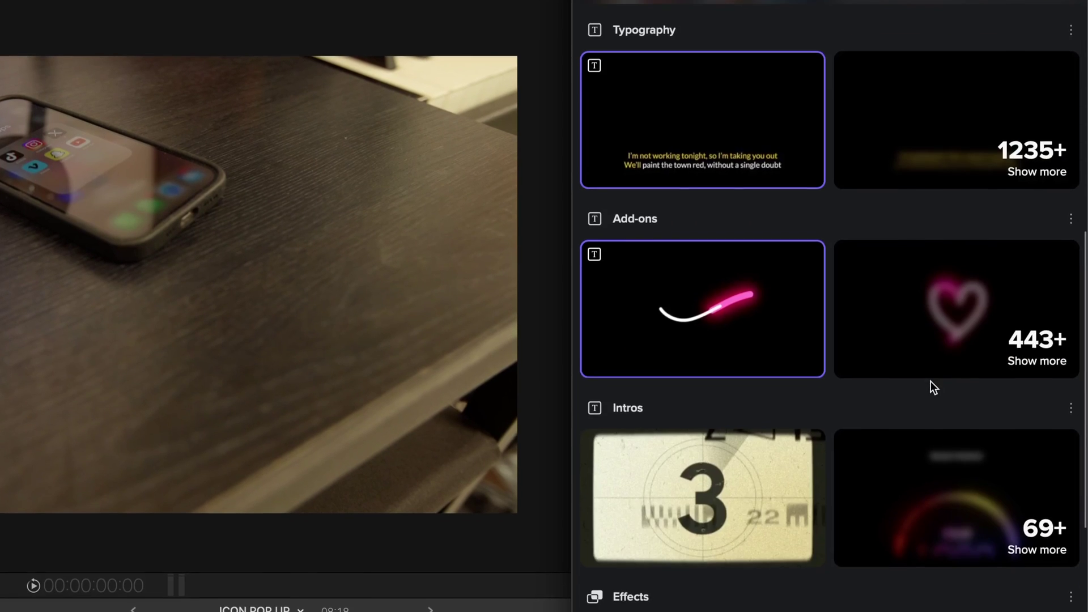
pyautogui.scroll(-8, 934, 385)
pyautogui.scroll(-5, 934, 385)
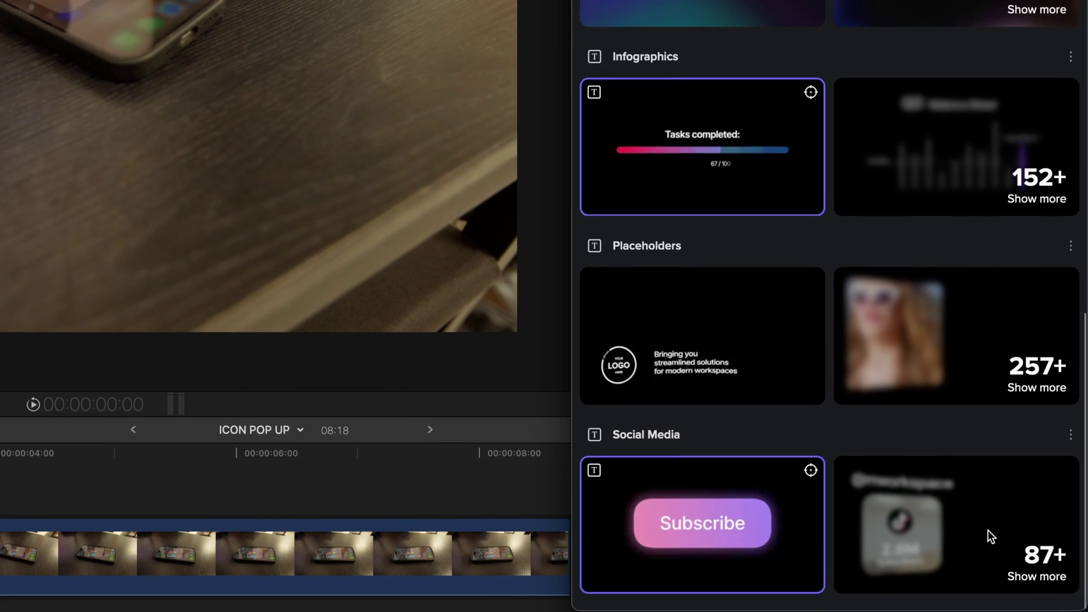
pyautogui.click(999, 591)
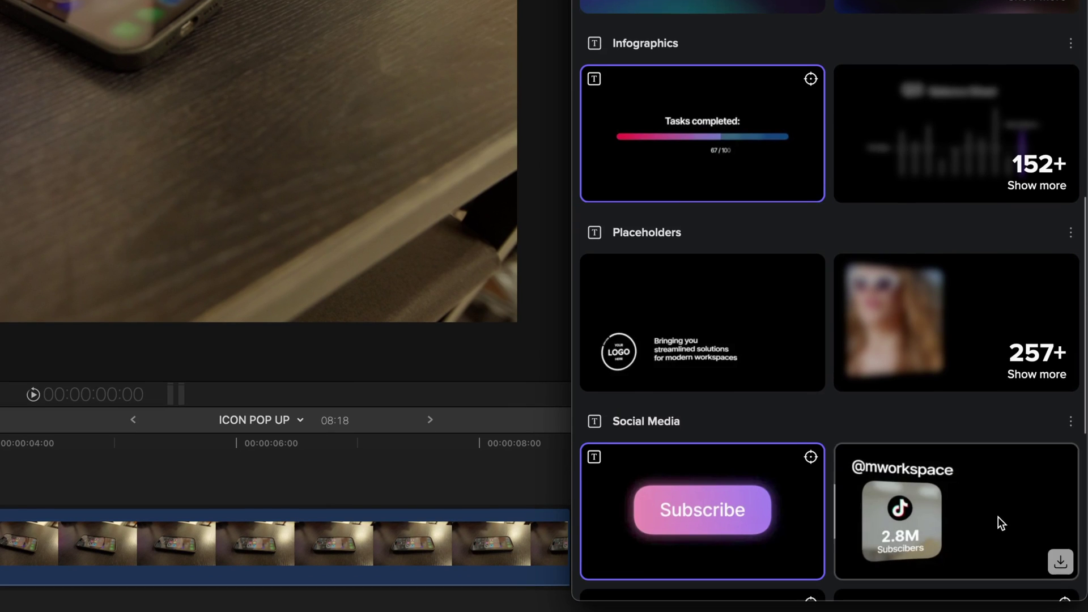
pyautogui.scroll(-2, 999, 587)
pyautogui.scroll(-10, 995, 508)
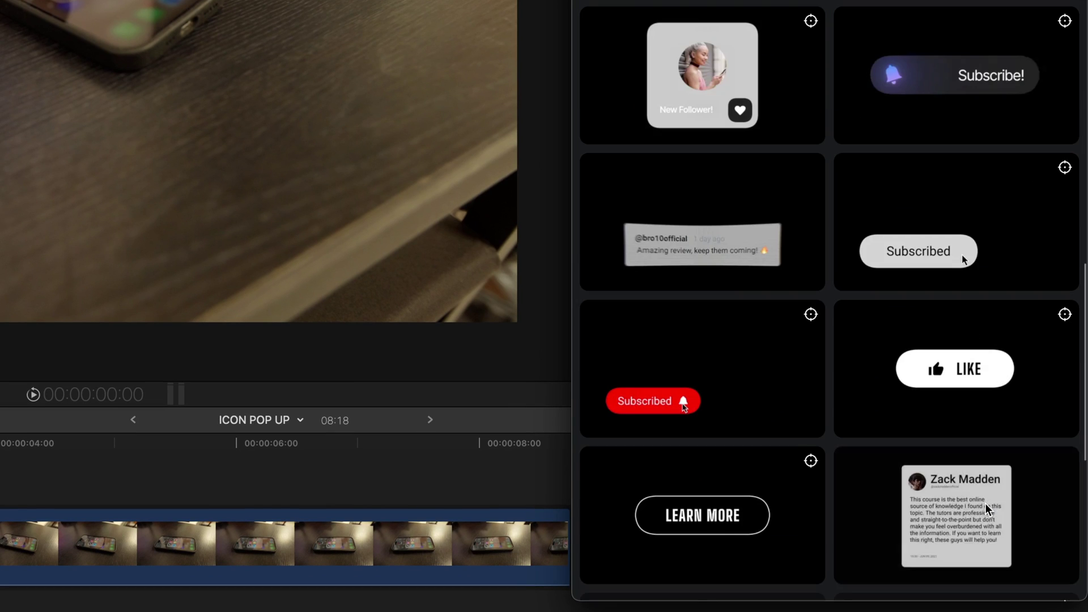
pyautogui.scroll(-8, 985, 503)
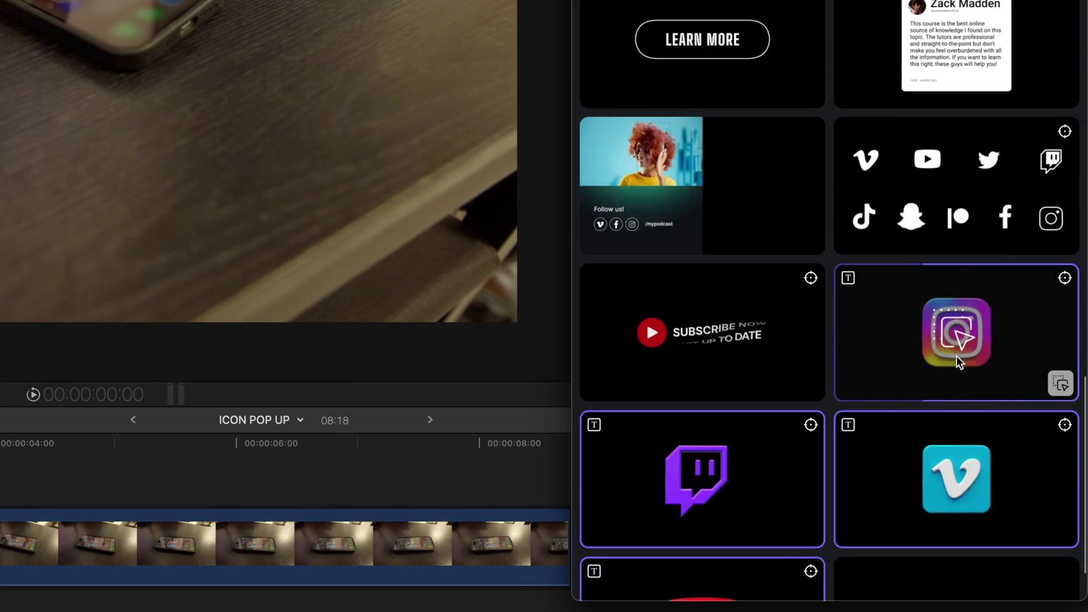
pyautogui.moveTo(957, 355); pyautogui.dragTo(53, 479)
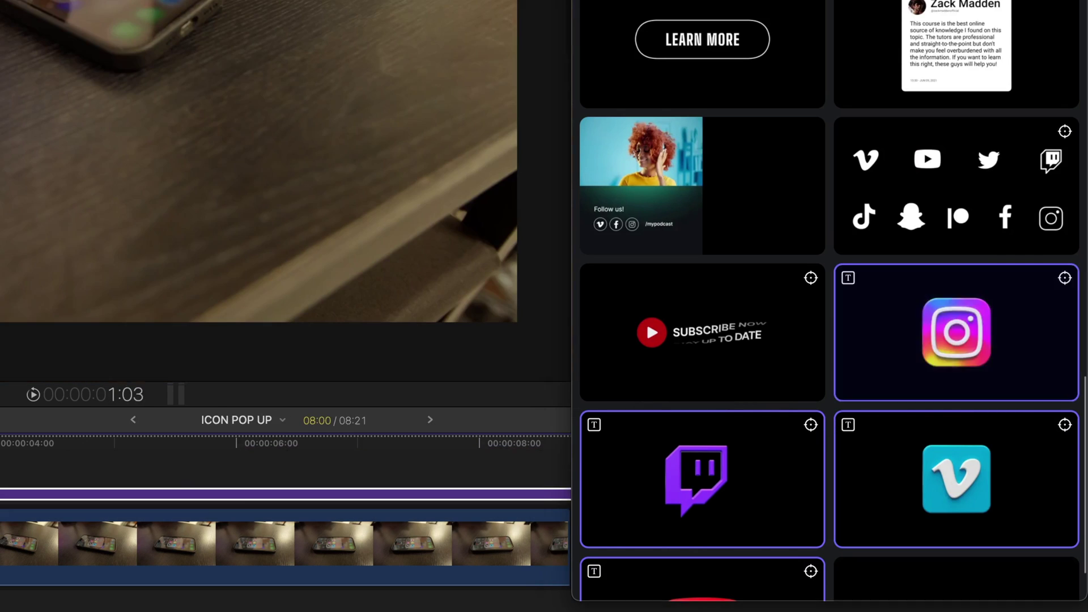
# Stack the Snapchat and TikTok icon titles above the Instagram title, and close the mExtension browser.
pyautogui.scroll(-10, 957, 492)
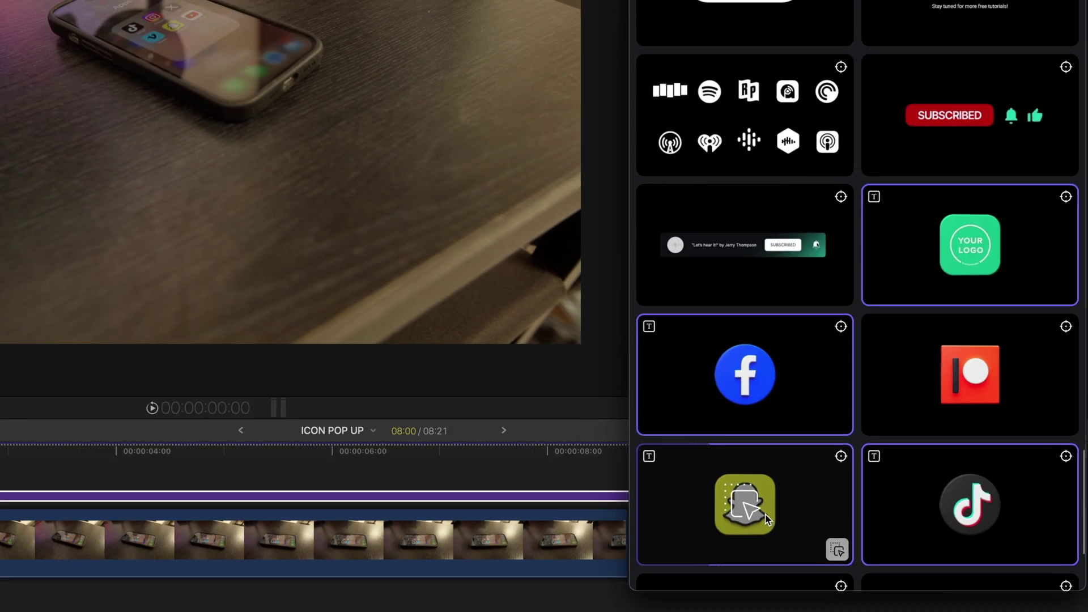
pyautogui.moveTo(766, 519); pyautogui.dragTo(0, 484)
pyautogui.moveTo(118, 490); pyautogui.dragTo(119, 491)
pyautogui.moveTo(1015, 510); pyautogui.dragTo(100, 473)
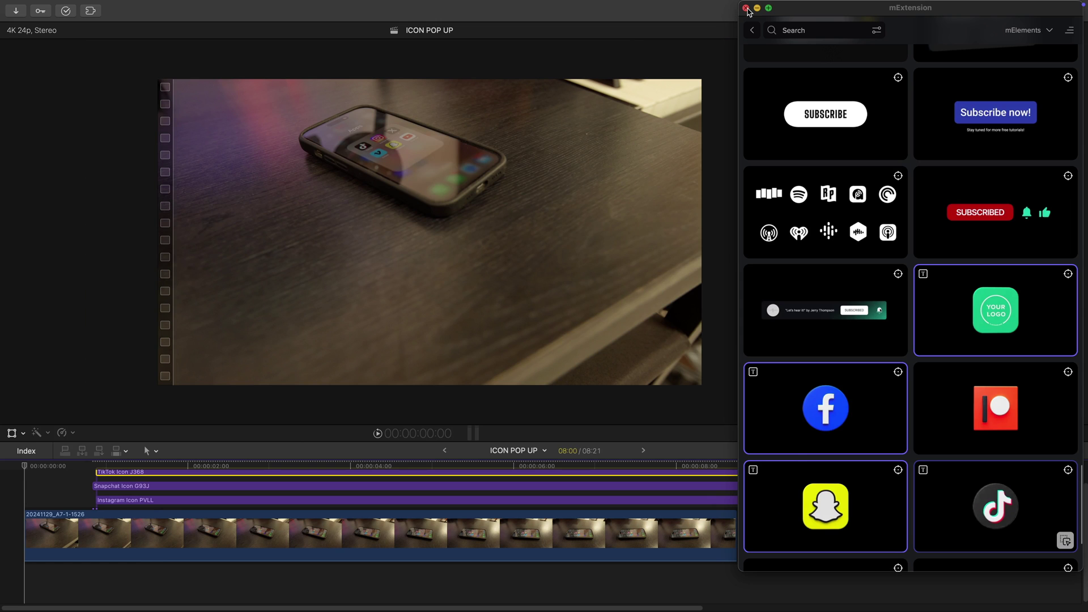
pyautogui.click(746, 8)
# Disable the TikTok and Snapchat icon titles, and trim the Instagram title to start at 2:04.
pyautogui.moveTo(216, 484); pyautogui.dragTo(237, 514)
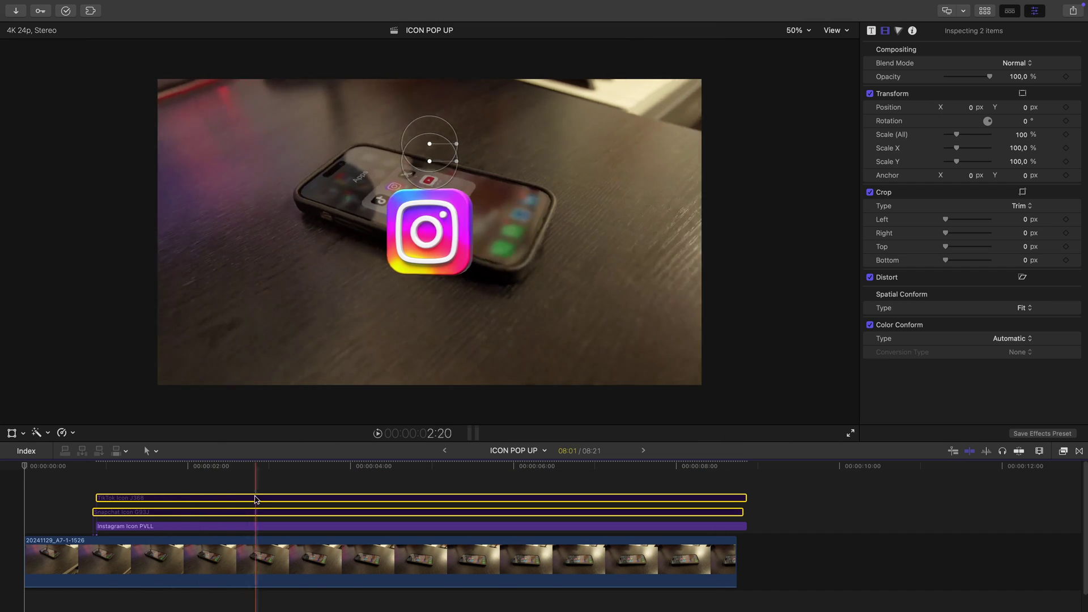
pyautogui.moveTo(93, 513); pyautogui.dragTo(97, 513)
pyautogui.moveTo(136, 472); pyautogui.dragTo(201, 478)
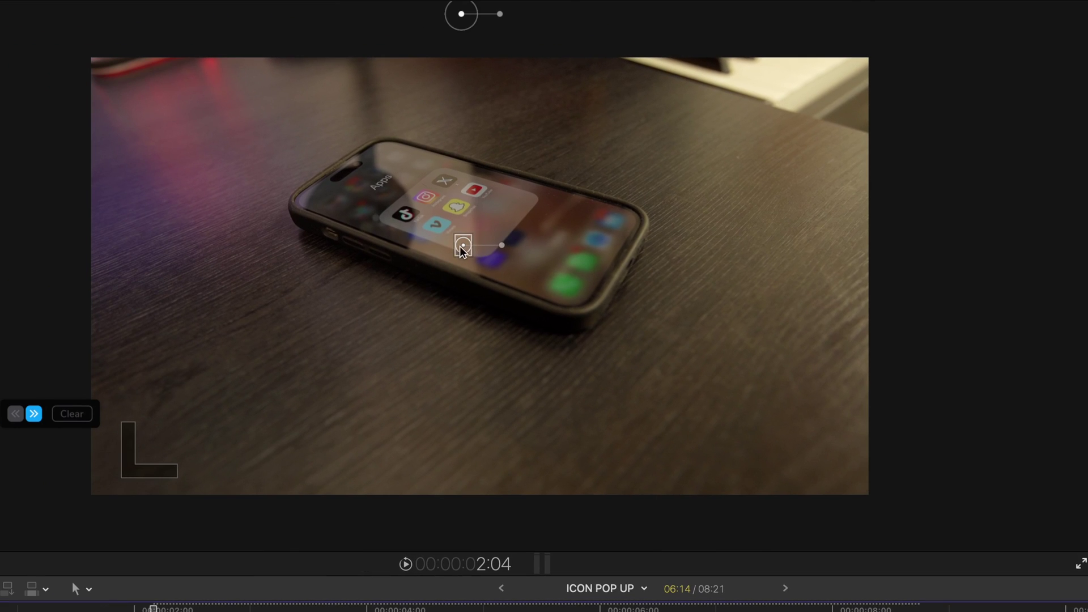
# Fit the Instagram title's tracker frame over the Snapchat icon on the phone screen and track it forward.
pyautogui.moveTo(159, 206); pyautogui.dragTo(160, 190)
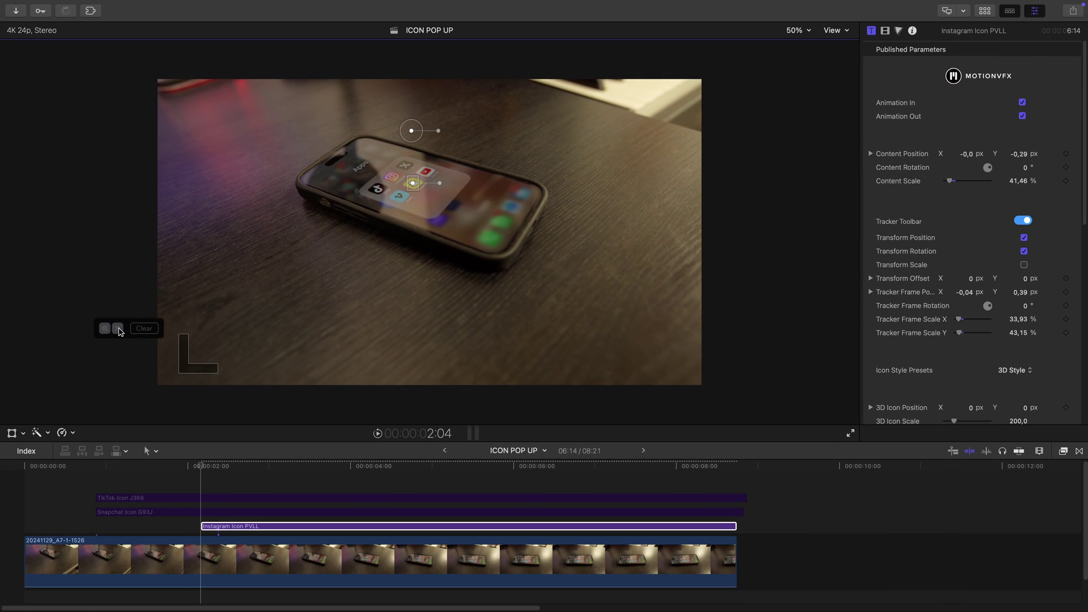
pyautogui.click(117, 328)
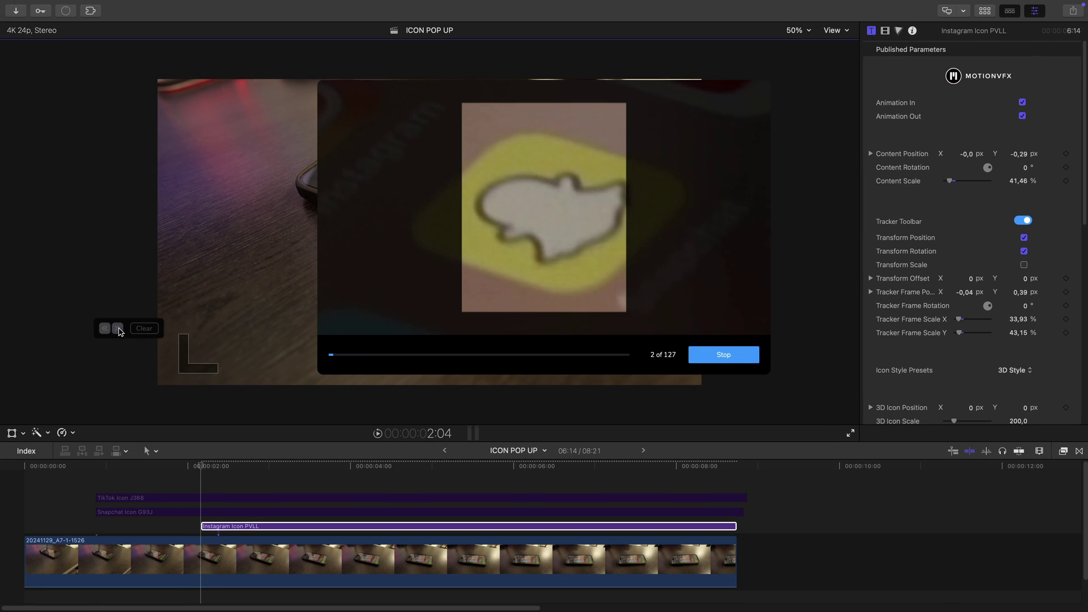
# Split the phone clip to isolate an 18-frame segment starting at 2:08, and select that segment.
pyautogui.moveTo(203, 477)
pyautogui.mouseDown()
pyautogui.moveTo(259, 484)
pyautogui.moveTo(215, 488)
pyautogui.mouseUp()
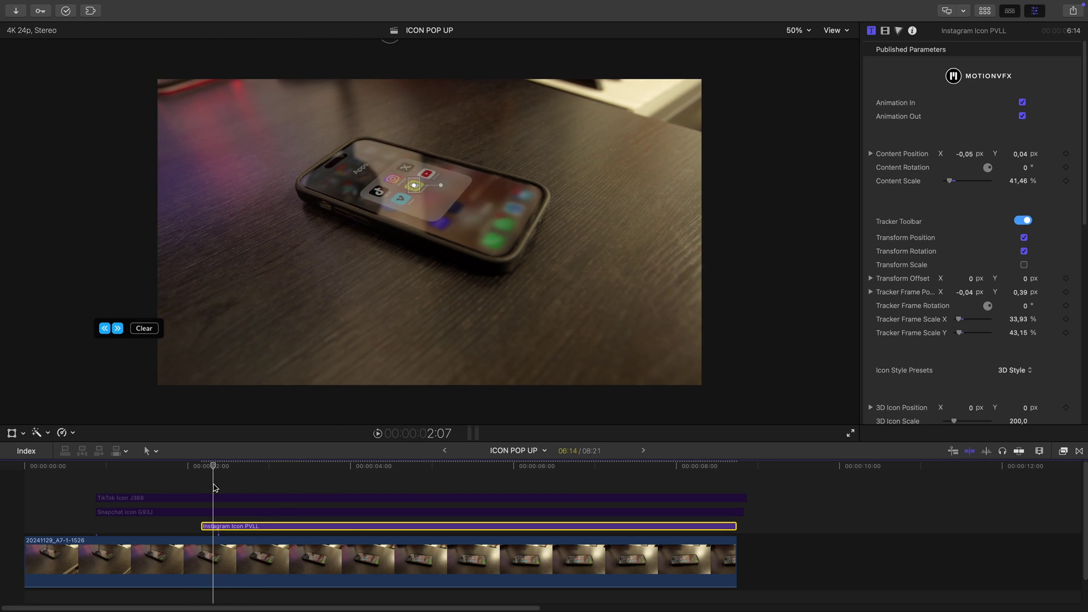
pyautogui.click(212, 559)
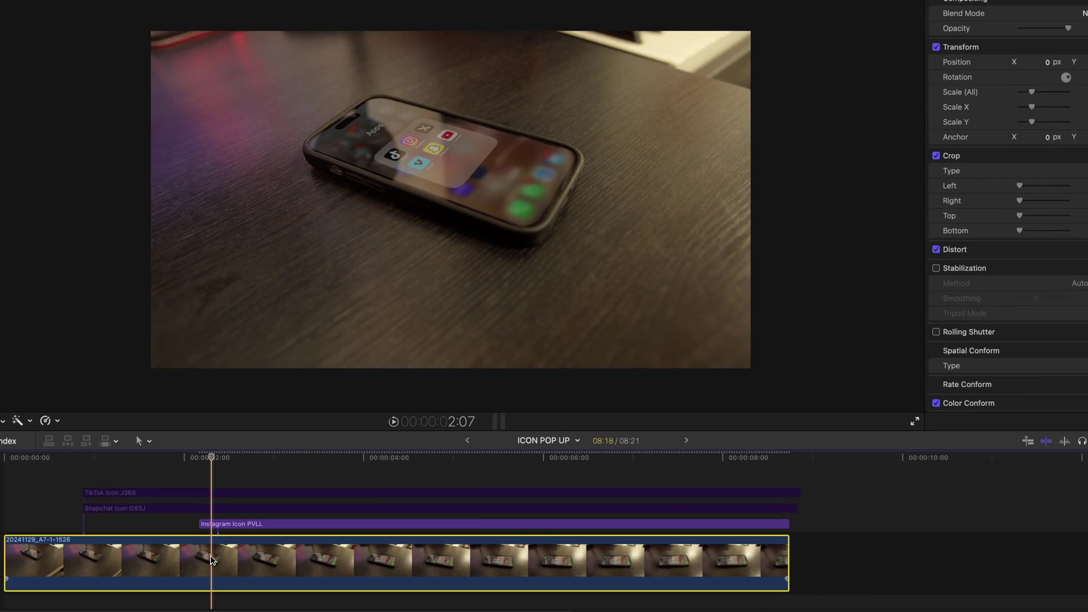
pyautogui.press('b')
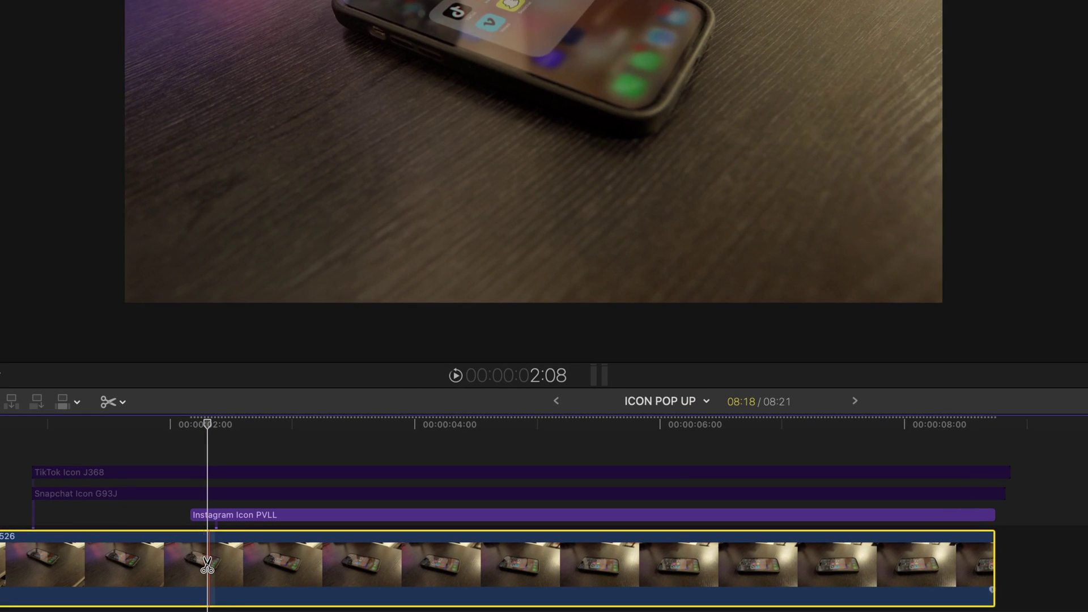
pyautogui.click(209, 564)
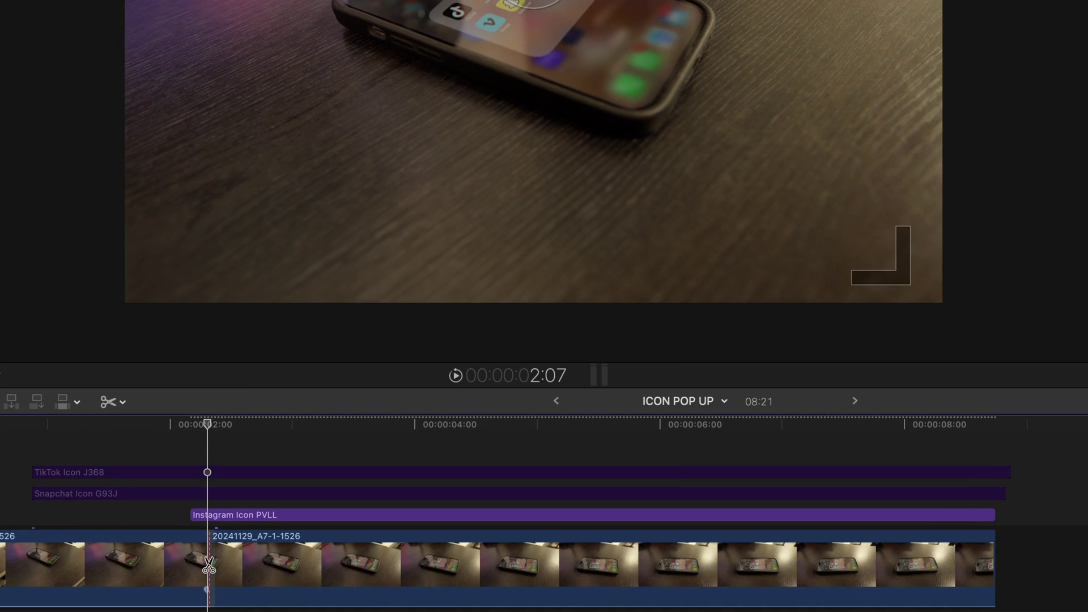
pyautogui.moveTo(207, 425)
pyautogui.mouseDown()
pyautogui.moveTo(300, 432)
pyautogui.moveTo(211, 426)
pyautogui.mouseUp()
pyautogui.click(301, 570)
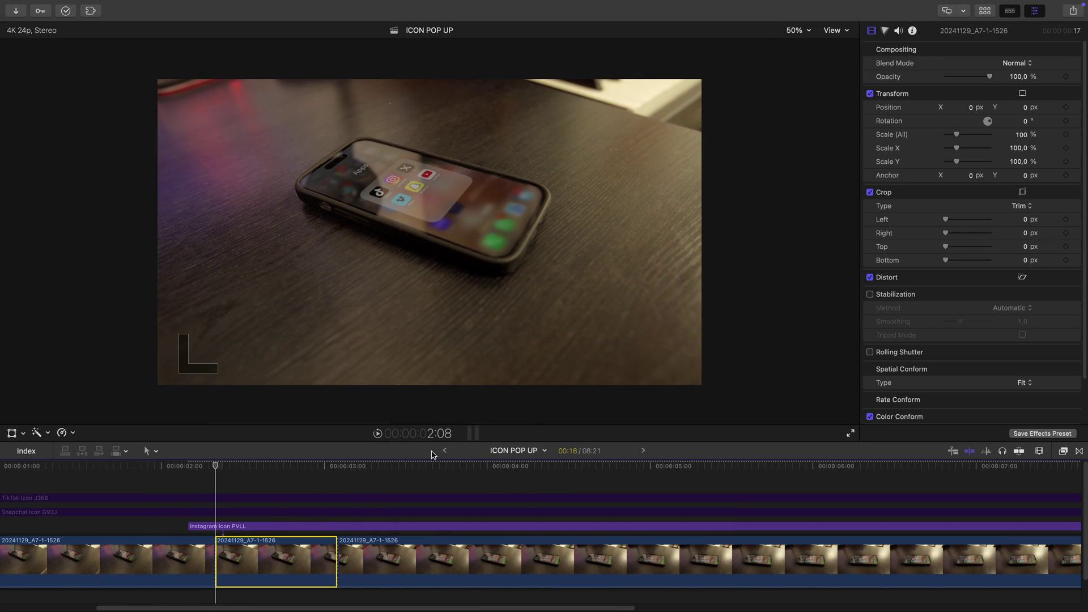
# Disable the Instagram icon title and save the current frame at 2:08 as a still image.
pyautogui.click(443, 526)
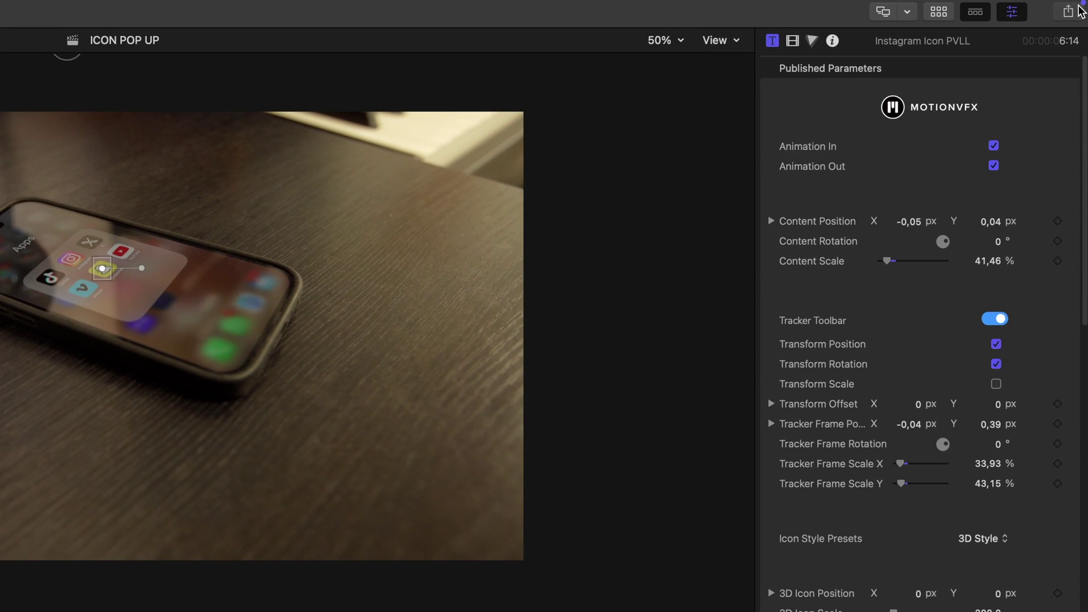
pyautogui.click(1070, 11)
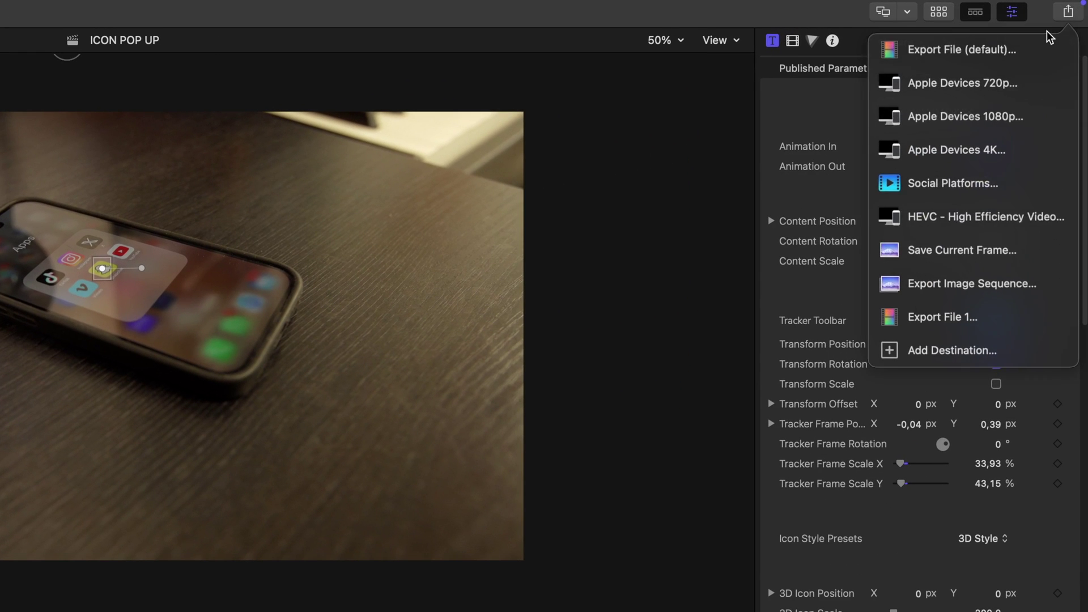
pyautogui.click(959, 256)
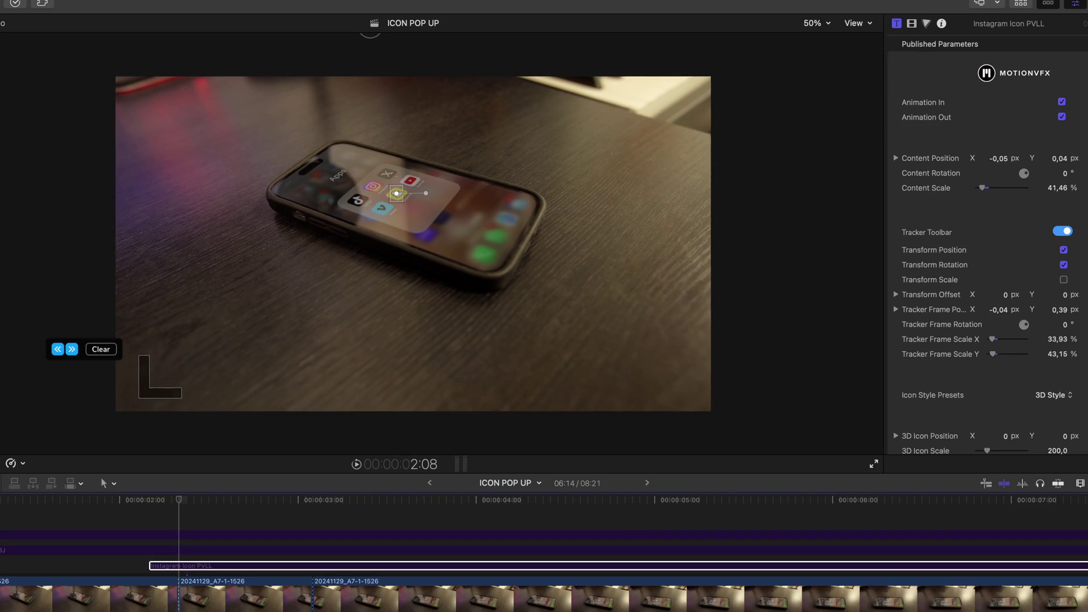
# Find the tracker effects, apply mTracker Surface to the 18-frame segment, and set its Image layer to mesh tracking.
pyautogui.click(1063, 452)
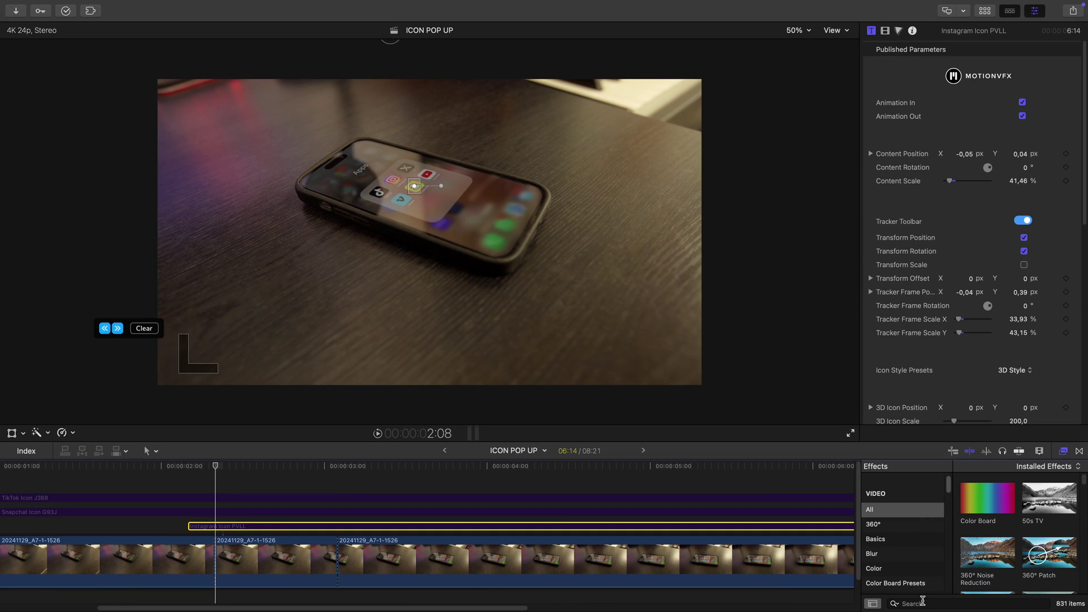
pyautogui.click(920, 603)
pyautogui.write('tracker')
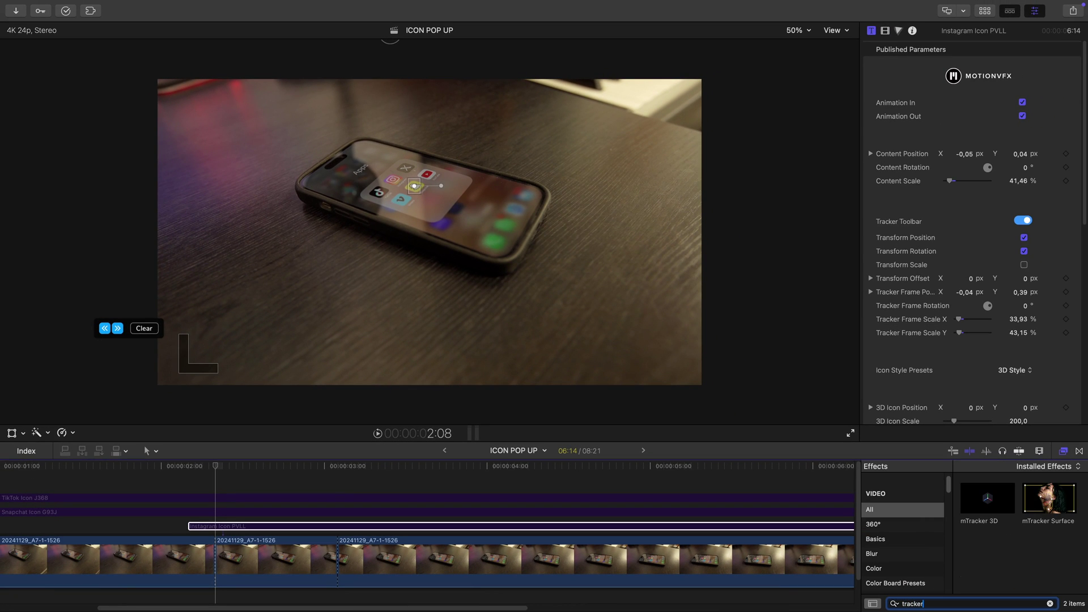
pyautogui.moveTo(1049, 503); pyautogui.dragTo(280, 556)
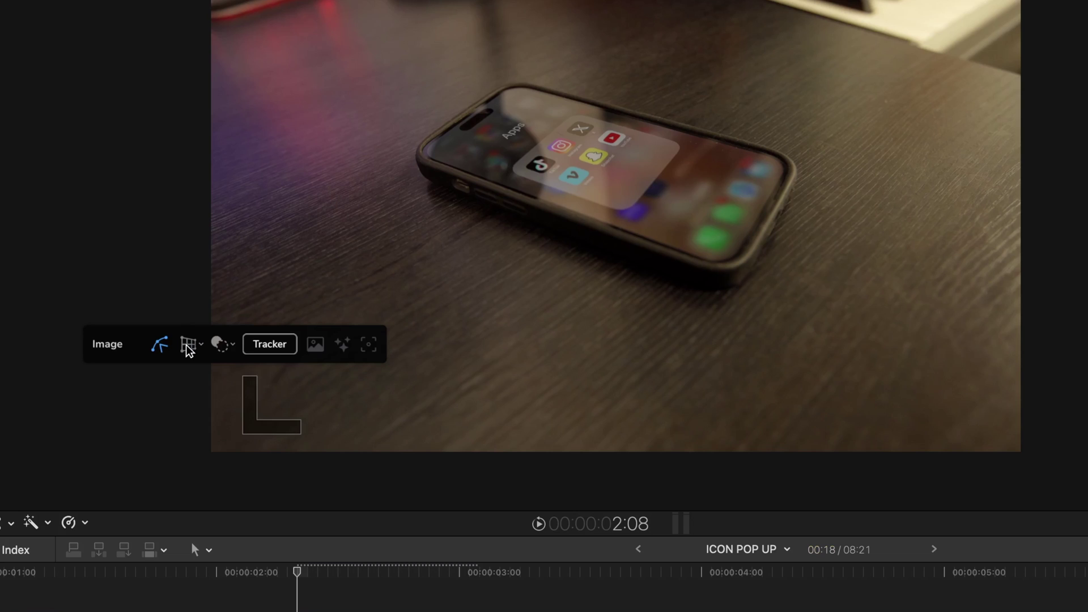
pyautogui.click(143, 315)
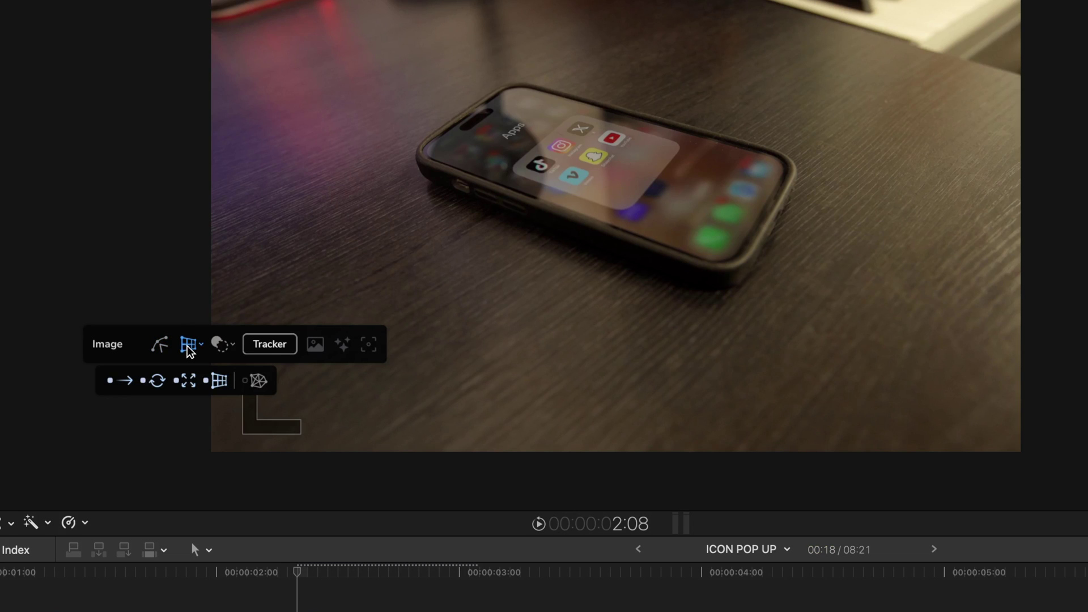
pyautogui.click(258, 381)
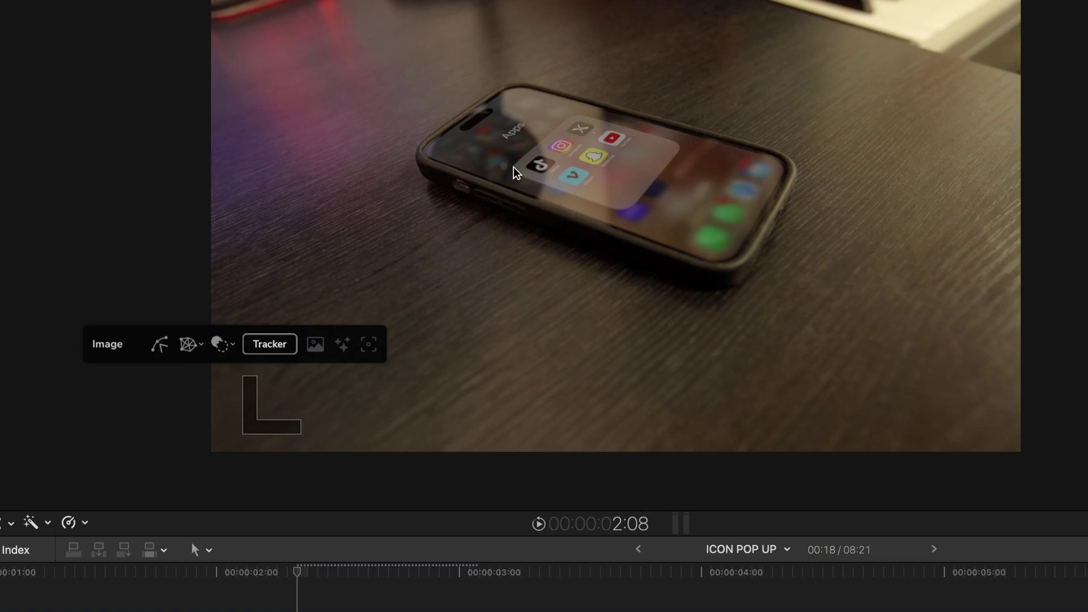
# Outline the app folder on the phone screen with a closed four-point mask and track it forward.
pyautogui.click(159, 344)
pyautogui.click(513, 169)
pyautogui.click(623, 210)
pyautogui.click(679, 147)
pyautogui.click(575, 115)
pyautogui.click(513, 169)
pyautogui.click(270, 344)
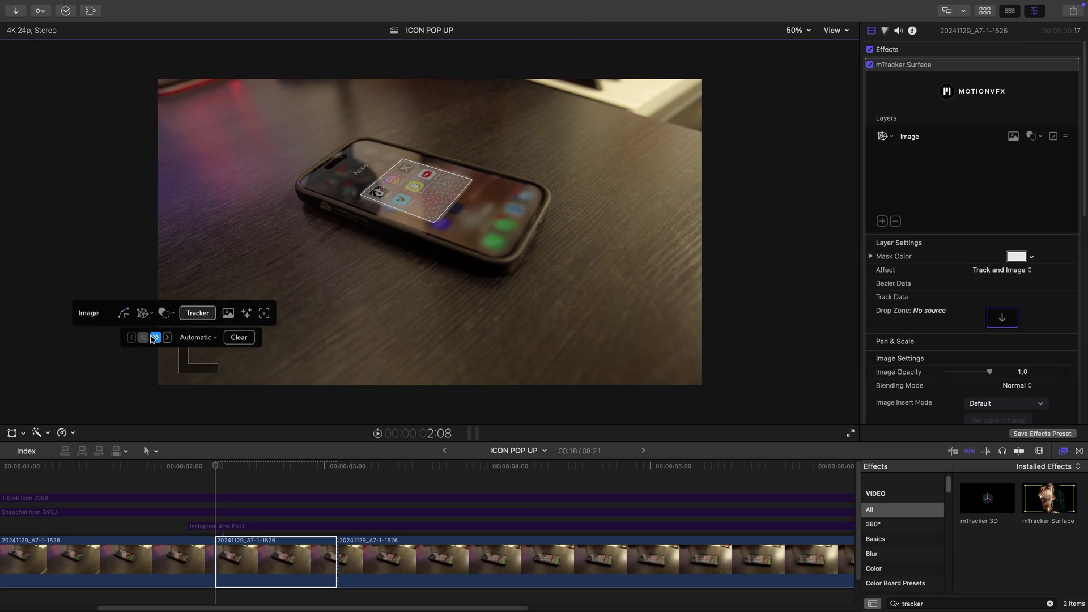
pyautogui.click(152, 339)
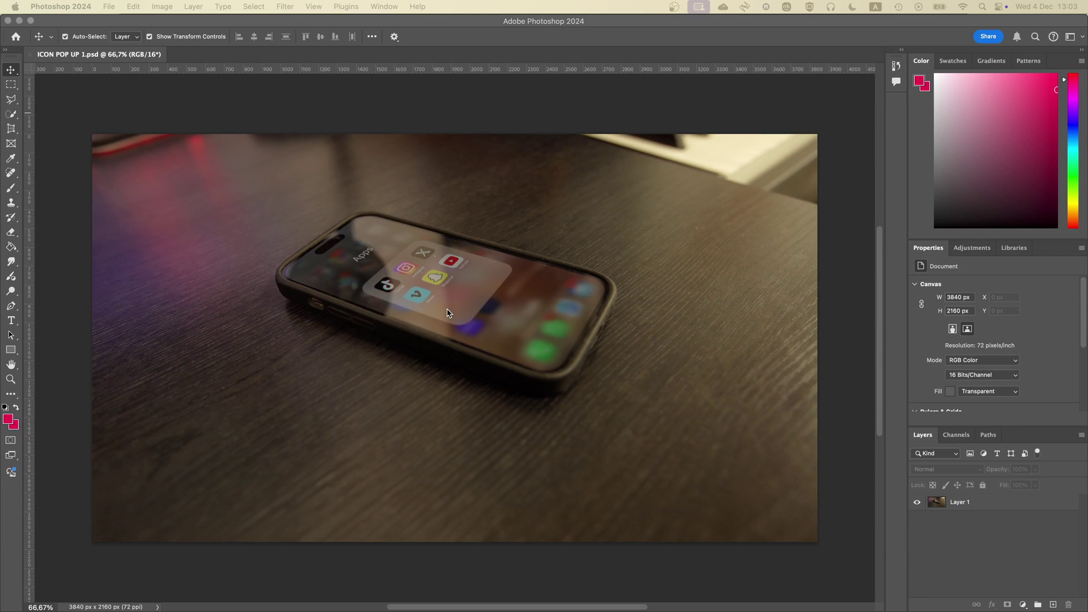
# Switch to Photoshop, select the Instagram icon in the still frame with the Quick Selection tool, and copy it to a new layer.
pyautogui.click(438, 305)
pyautogui.press('super+plus')
pyautogui.press('super+plus')
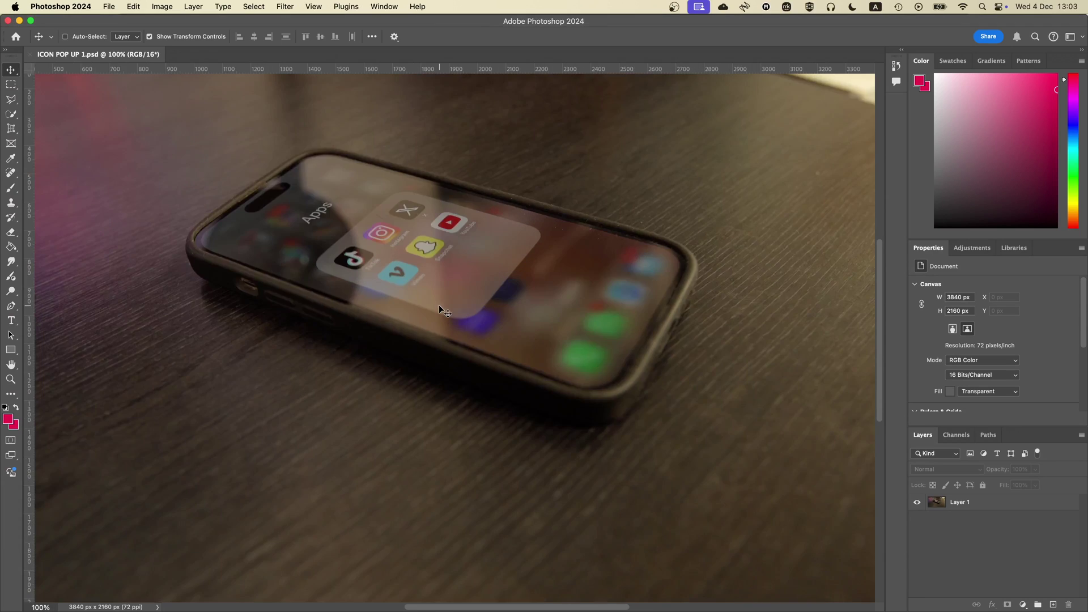
pyautogui.click(436, 302)
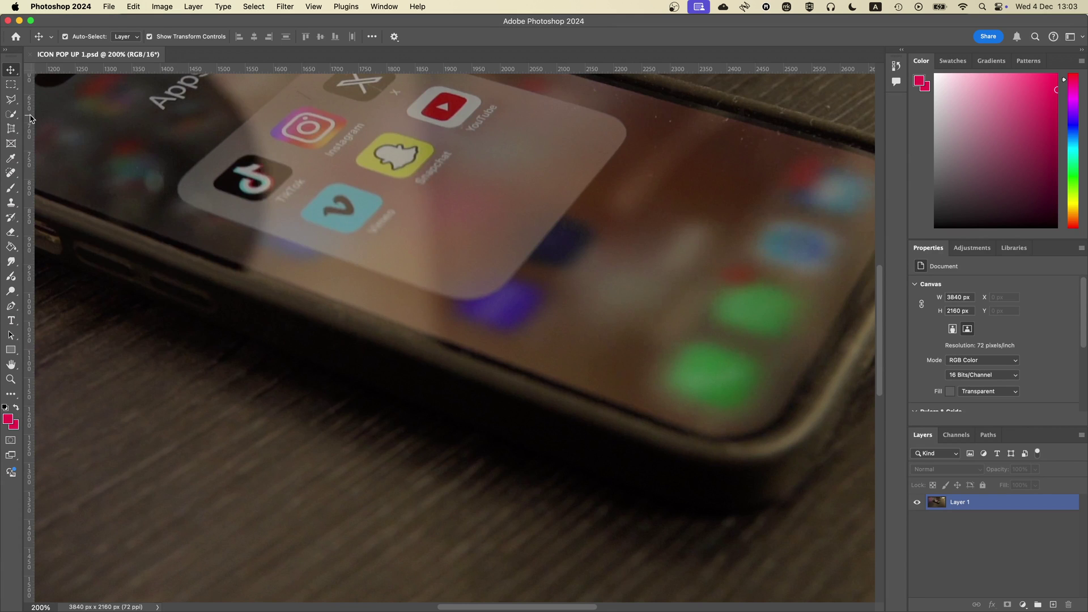
pyautogui.click(11, 114)
pyautogui.moveTo(324, 113); pyautogui.dragTo(314, 131)
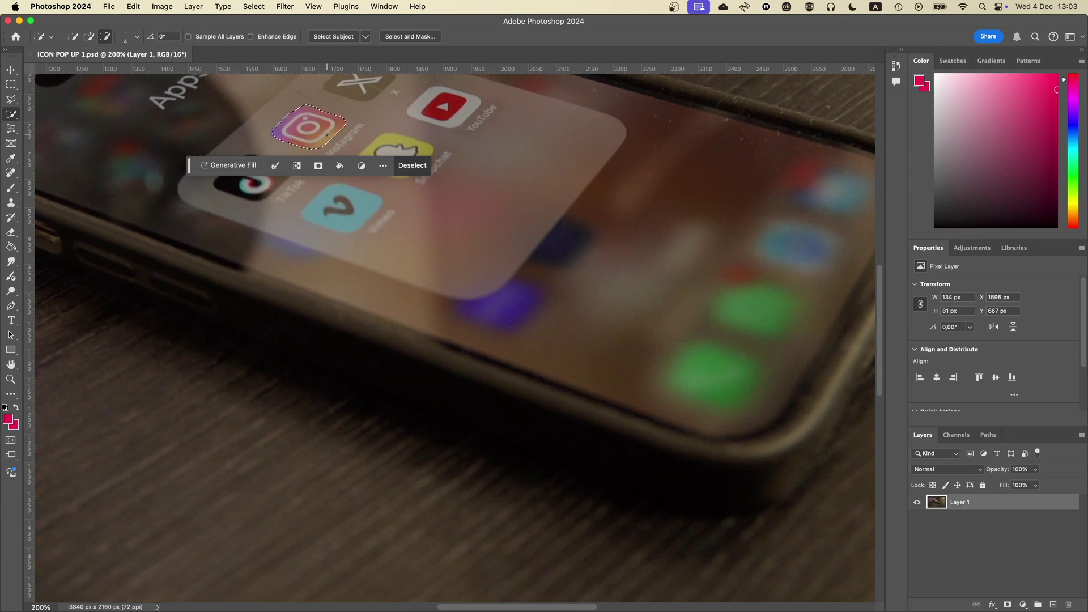
pyautogui.rightClick(315, 133)
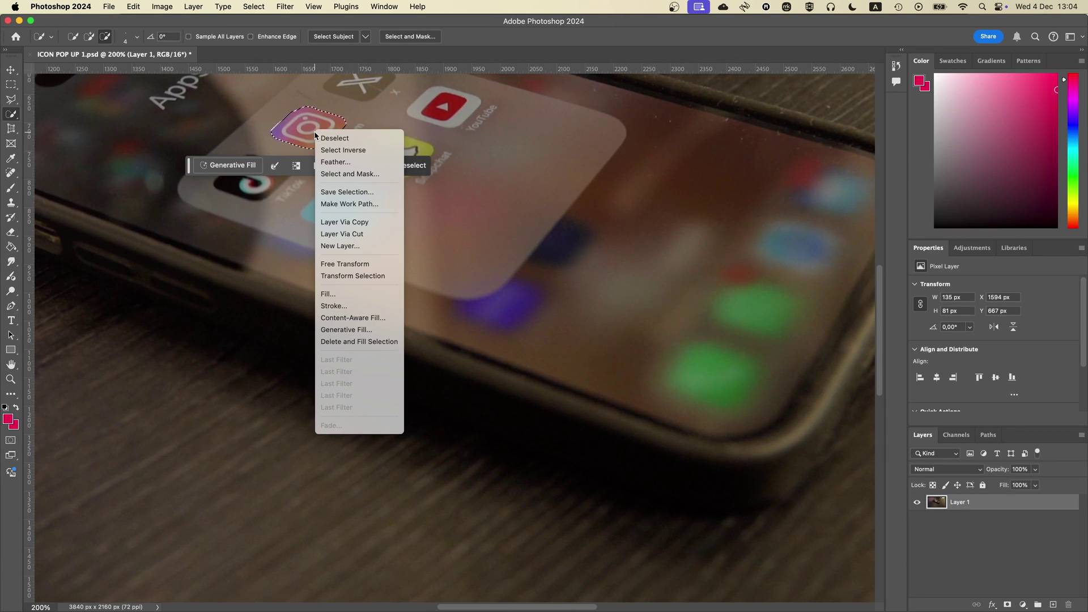
pyautogui.click(365, 227)
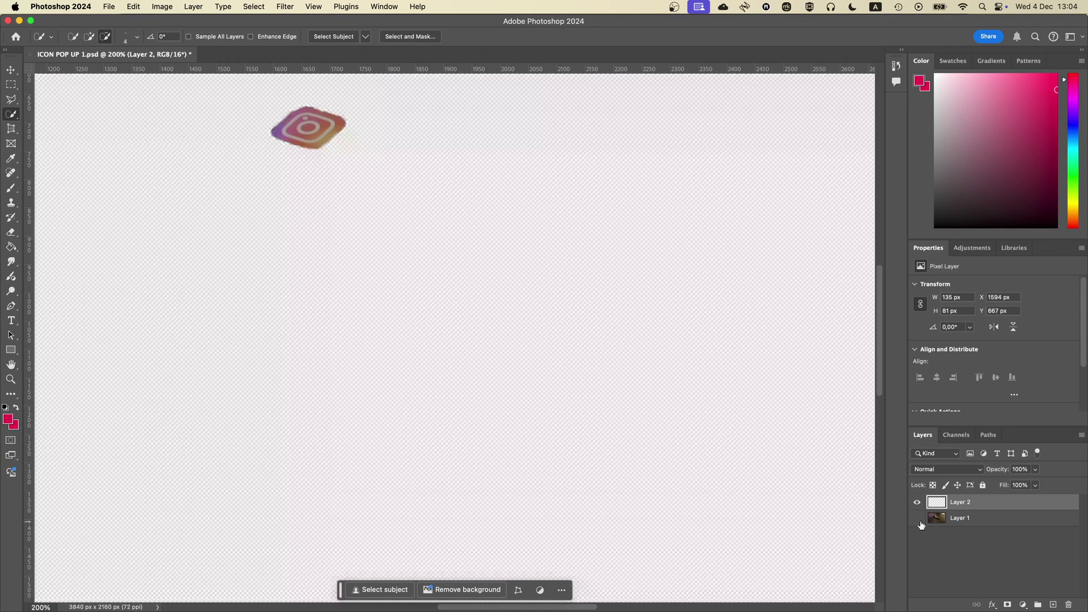
# Show the phone photo layer again and duplicate the IG ICON layer as IG ICON HOLE.
pyautogui.click(919, 522)
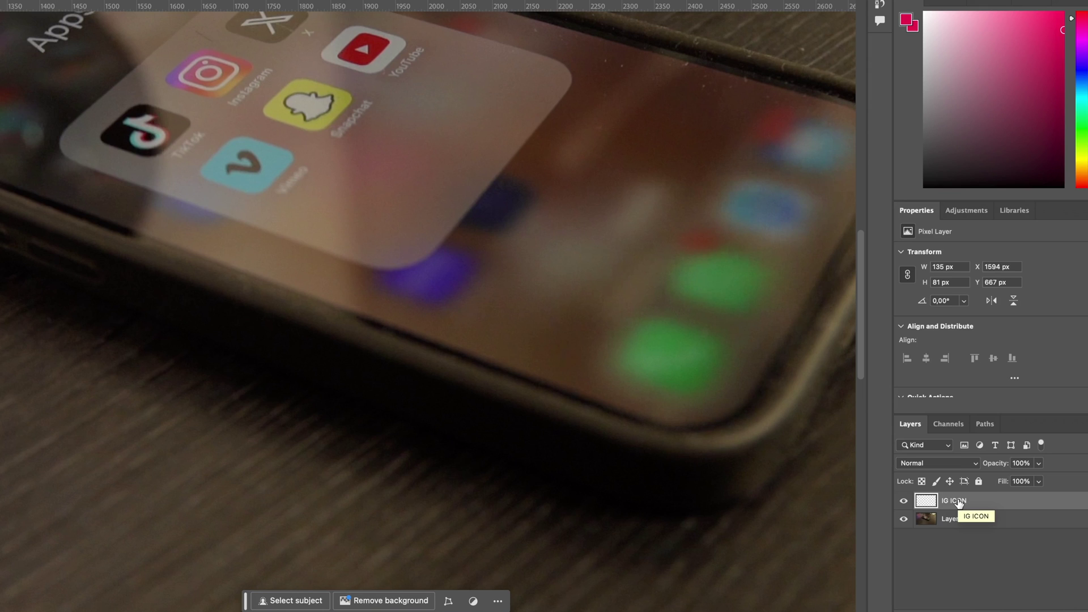
pyautogui.rightClick(959, 503)
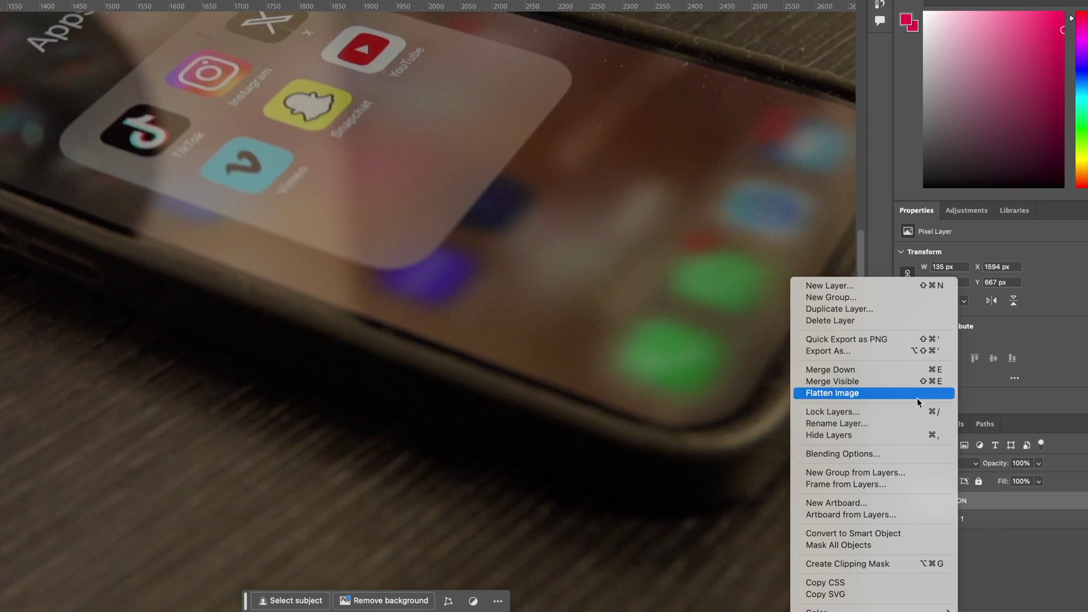
pyautogui.click(839, 309)
pyautogui.write('HOLE')
pyautogui.press('Return')
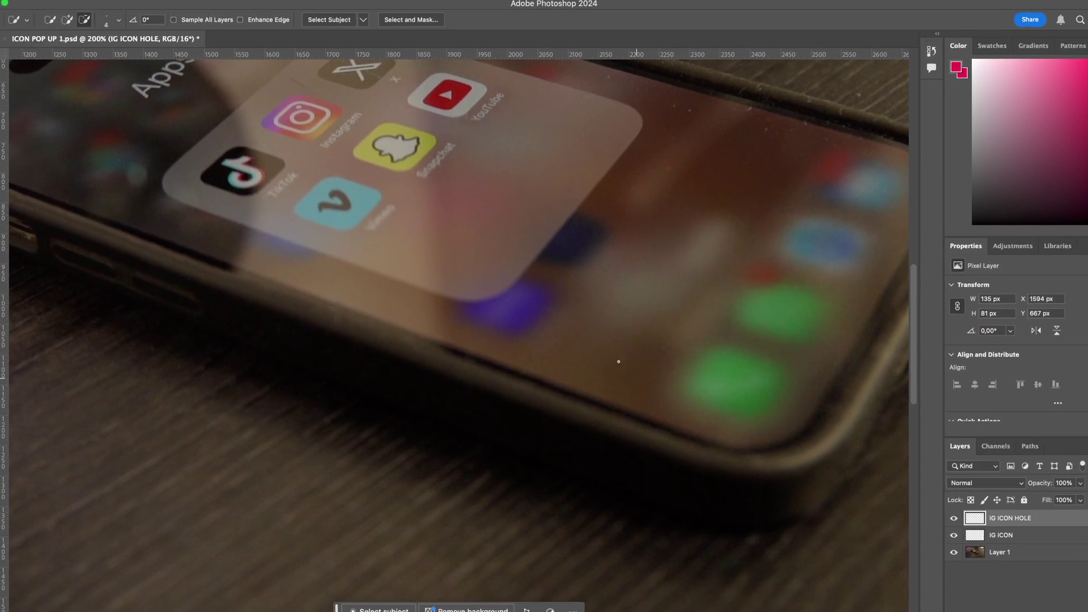
# Darken the IG ICON HOLE layer to solid black with Levels and trim its edges with a soft 23 px Eraser.
pyautogui.hotkey('ctrl', 'l')
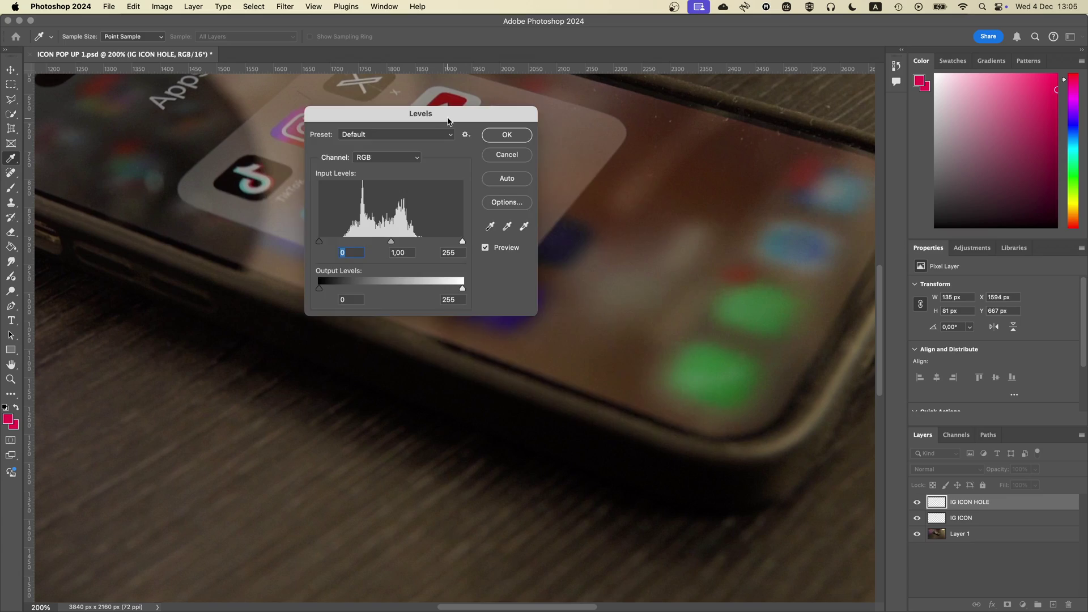
pyautogui.moveTo(447, 121); pyautogui.dragTo(628, 237)
pyautogui.moveTo(571, 358)
pyautogui.mouseDown()
pyautogui.moveTo(539, 358)
pyautogui.moveTo(623, 356)
pyautogui.mouseUp()
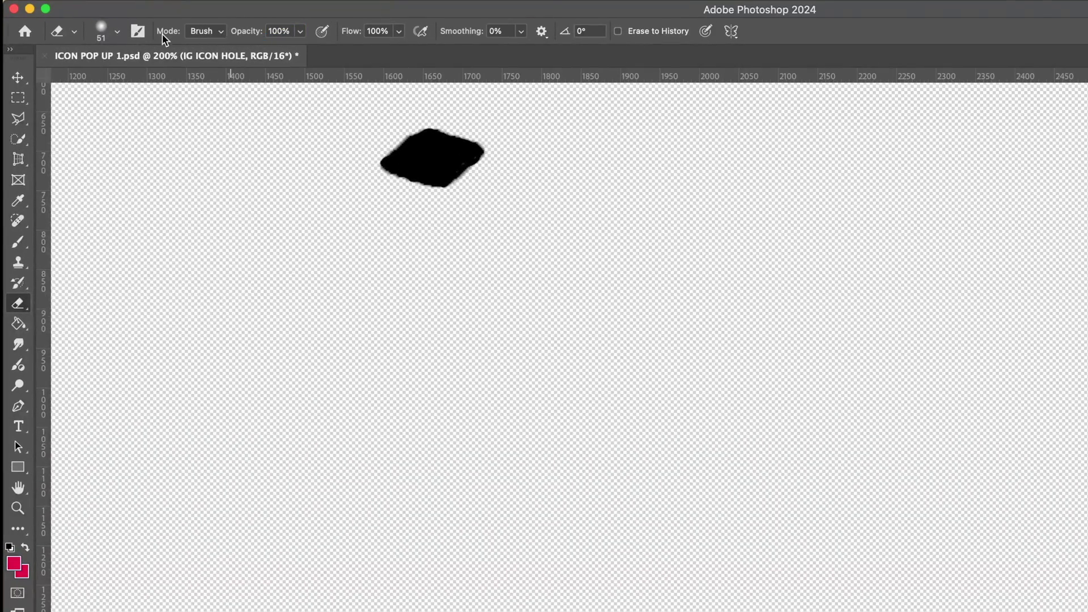
pyautogui.click(102, 39)
pyautogui.click(379, 174)
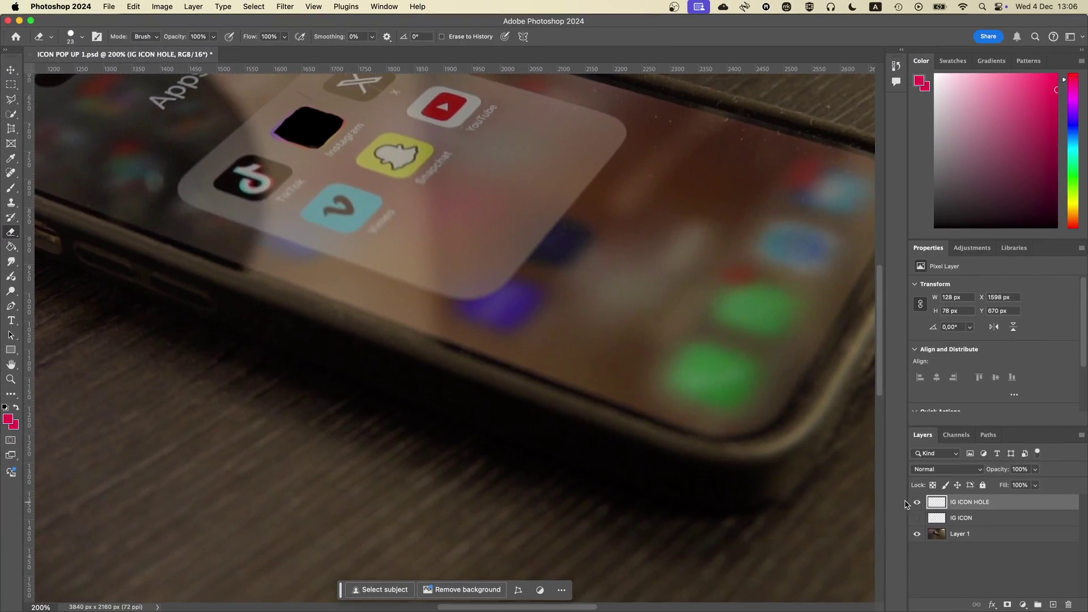
# Place IG ICON above IG ICON HOLE and cut one half of the Instagram icon to a new layer with the Polygonal Lasso.
pyautogui.click(962, 518)
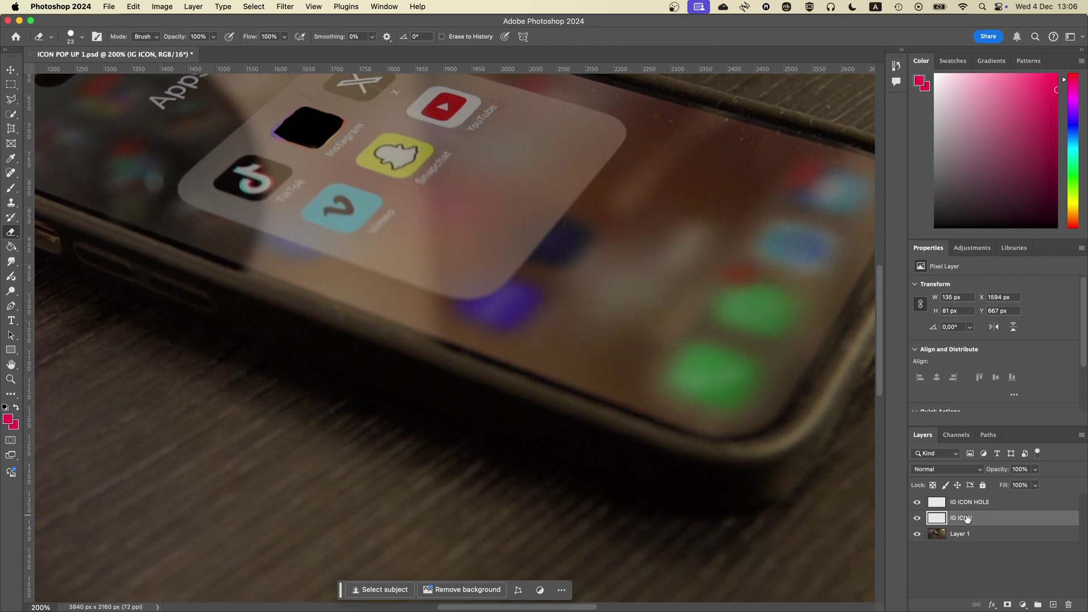
pyautogui.moveTo(977, 499); pyautogui.dragTo(978, 503)
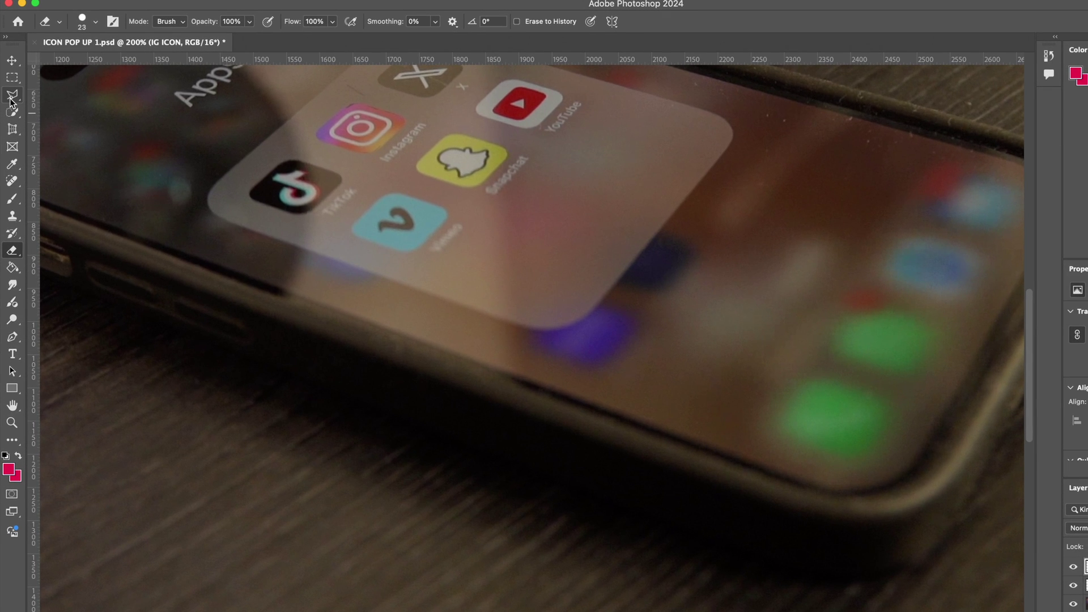
pyautogui.click(12, 97)
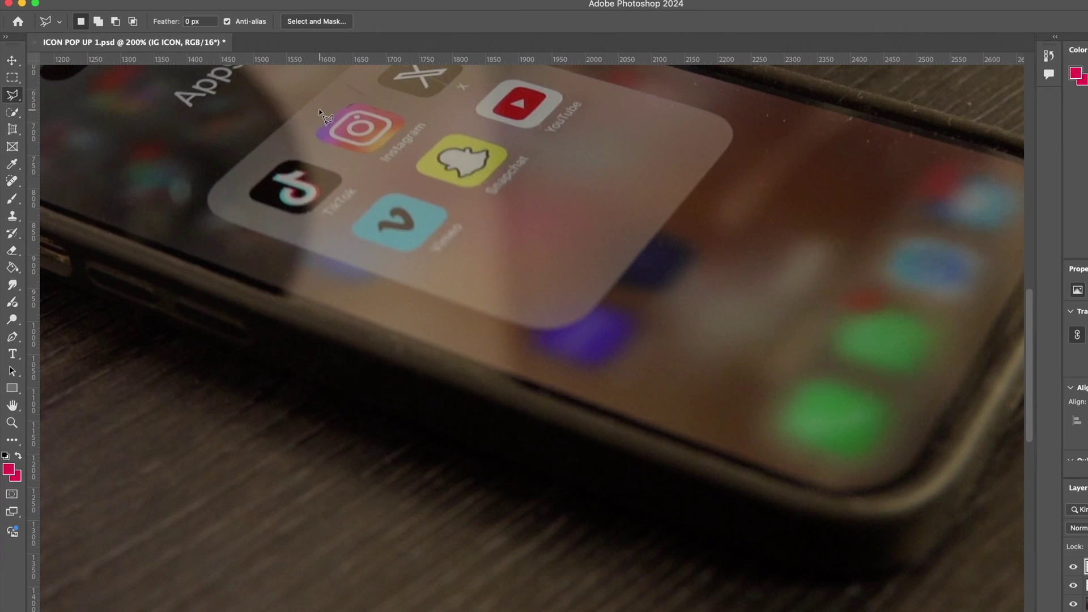
pyautogui.click(324, 113)
pyautogui.click(397, 138)
pyautogui.rightClick(363, 137)
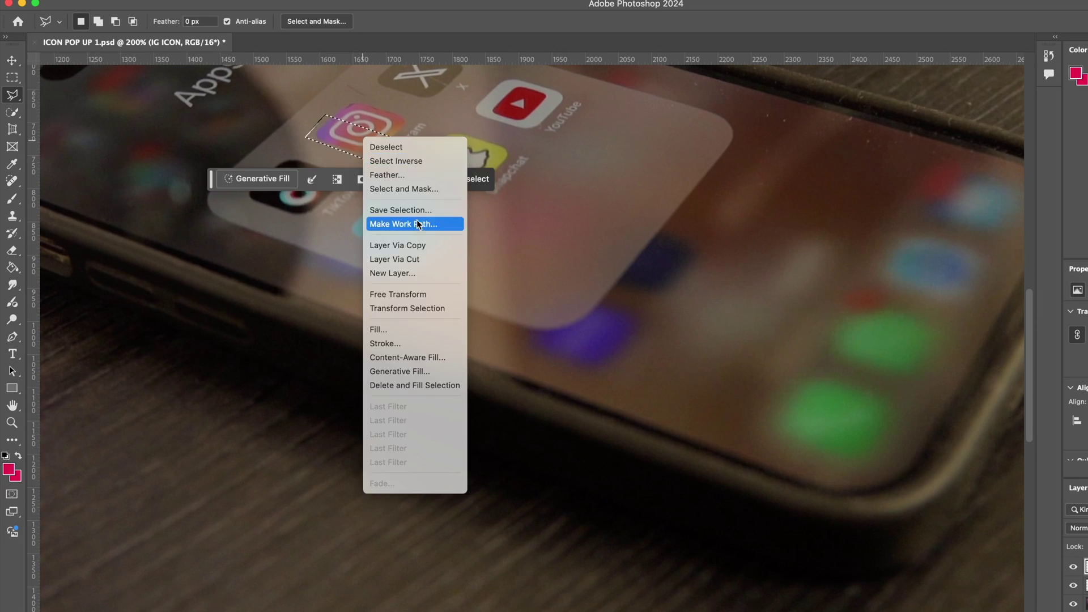
pyautogui.click(397, 260)
# Try sliding the two halves of the Instagram icon apart.
pyautogui.press('v')
pyautogui.moveTo(366, 130); pyautogui.dragTo(383, 112)
pyautogui.moveTo(320, 103); pyautogui.dragTo(314, 99)
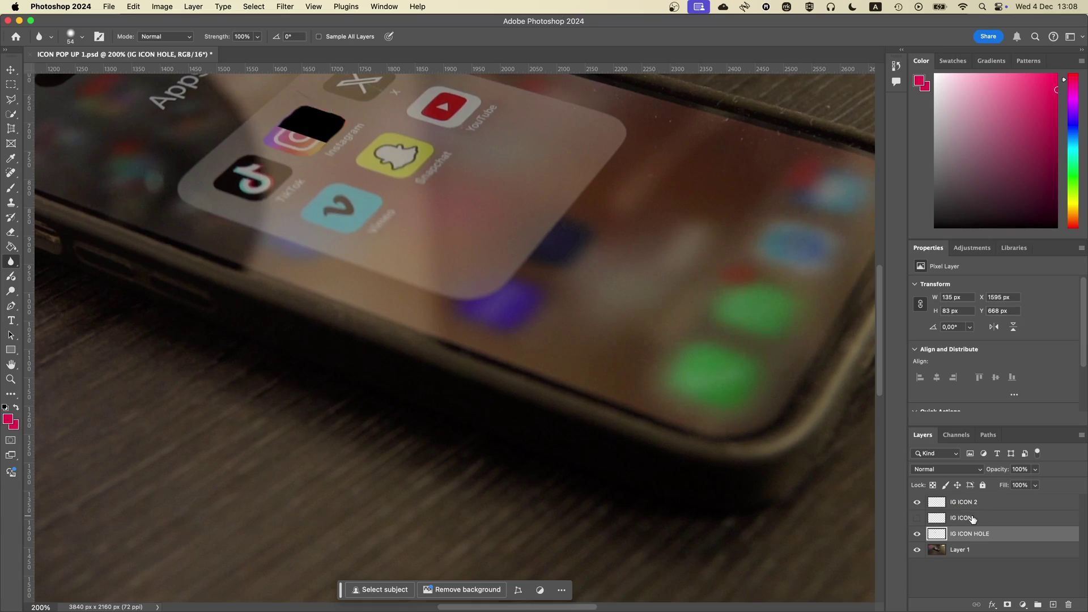
# Leave only the IG ICON layer visible and export it to the IG ICON folder.
pyautogui.click(917, 518)
pyautogui.click(917, 549)
pyautogui.click(917, 534)
pyautogui.click(917, 502)
pyautogui.click(291, 185)
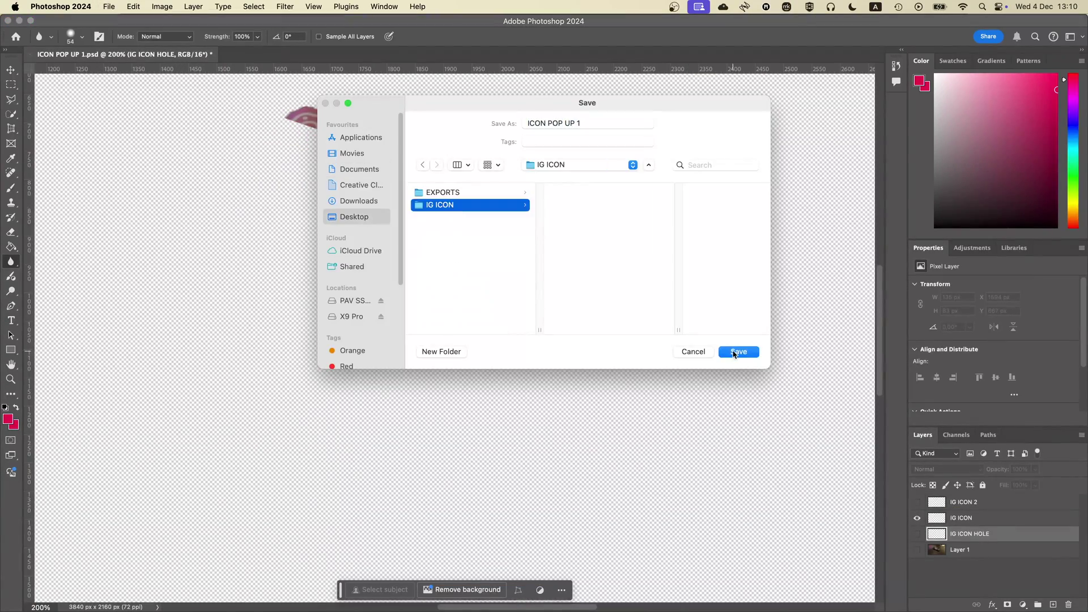
pyautogui.click(738, 352)
# Leave only the IG ICON 2 layer visible and export it.
pyautogui.click(917, 518)
pyautogui.click(917, 502)
pyautogui.click(337, 197)
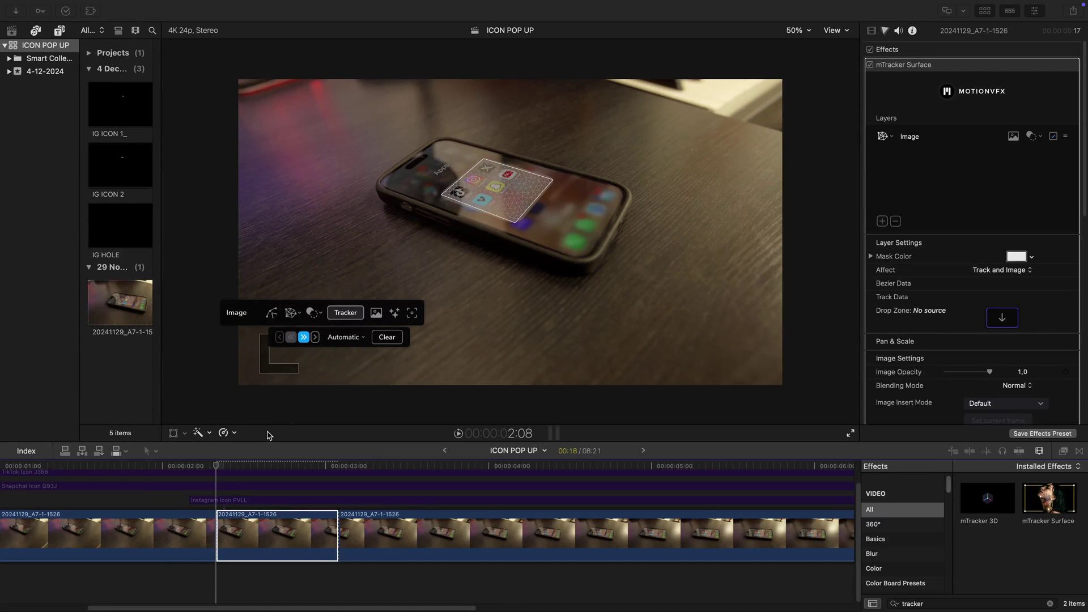
# Switch to Final Cut Pro, create a compound clip from IG HOLE, and stack the IG ICON 1_ image above the hole inside it.
pyautogui.rightClick(128, 227)
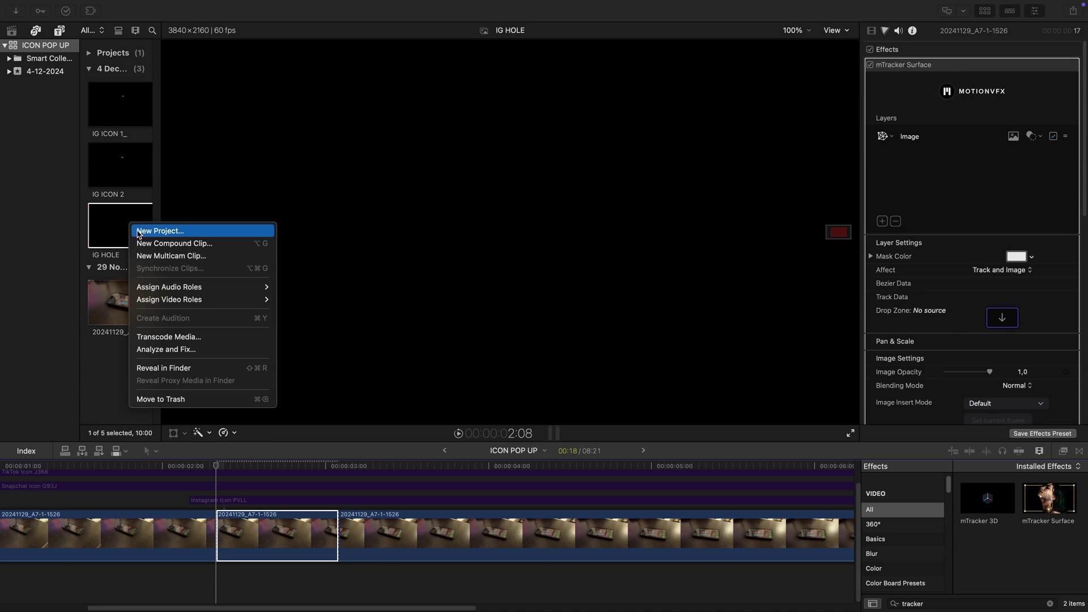
pyautogui.click(141, 243)
pyautogui.click(91, 111)
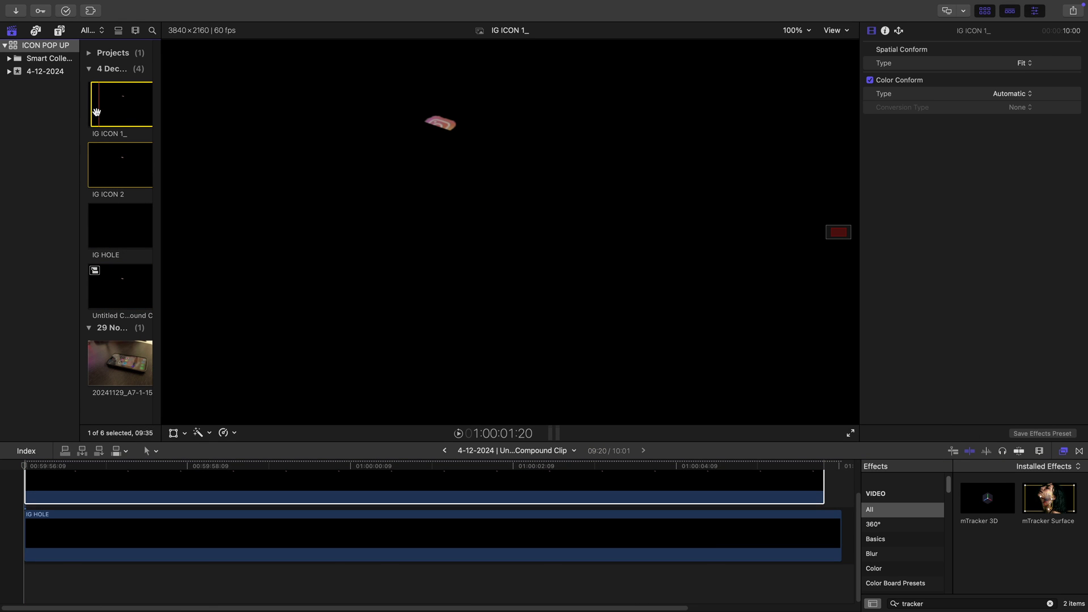
pyautogui.moveTo(91, 113); pyautogui.dragTo(32, 517)
# Enlarge the timeline area and extend the IG ICON 2 clip to the end of the IG HOLE clip.
pyautogui.moveTo(209, 442); pyautogui.dragTo(210, 407)
pyautogui.click(1063, 415)
pyautogui.moveTo(824, 475); pyautogui.dragTo(838, 474)
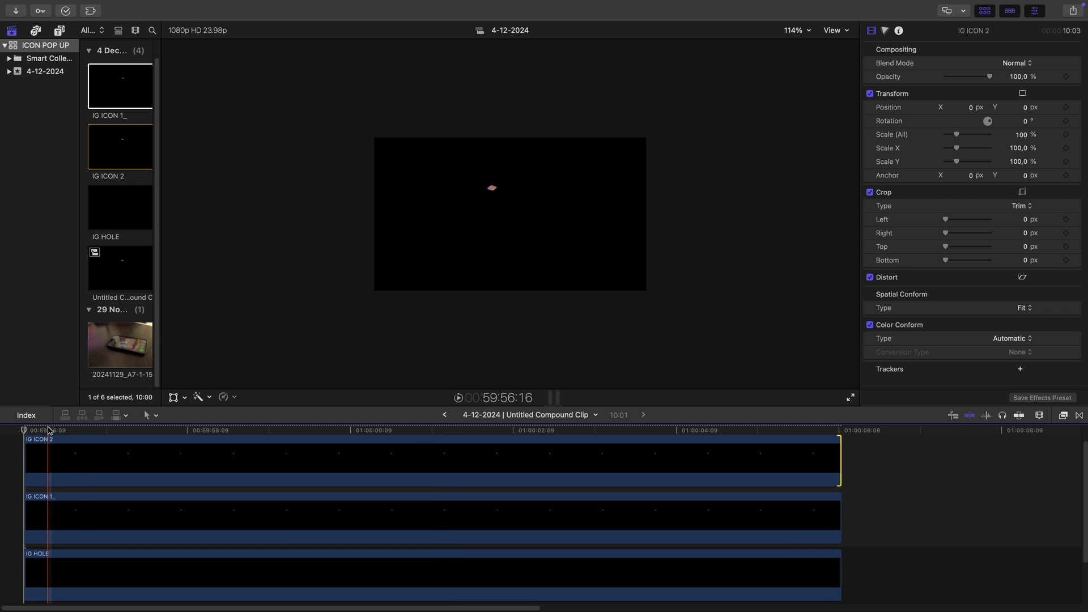
# Back in the ICON POP UP project, apply the compound clip as mTracker Surface's drop zone source with Fullscreen image insert mode.
pyautogui.click(445, 415)
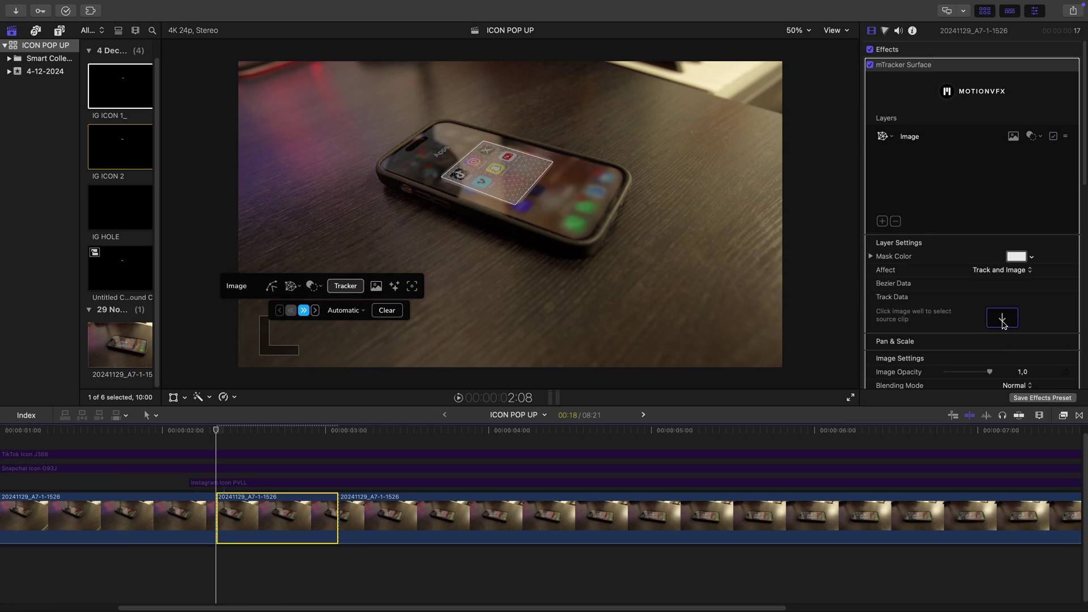
pyautogui.click(1002, 320)
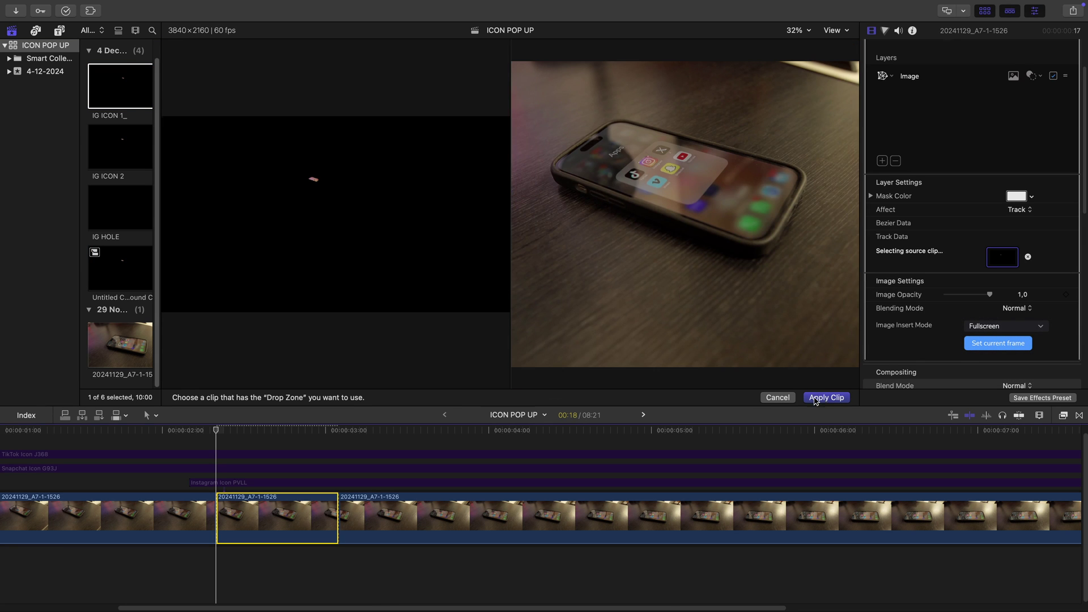
pyautogui.click(826, 397)
pyautogui.moveTo(217, 431); pyautogui.dragTo(309, 432)
# Open the compound clip and keyframe its icon halves sliding apart by 59:56:16, with IG ICON 1_ at X 10.8 px, Y 7.5 px.
pyautogui.doubleClick(121, 283)
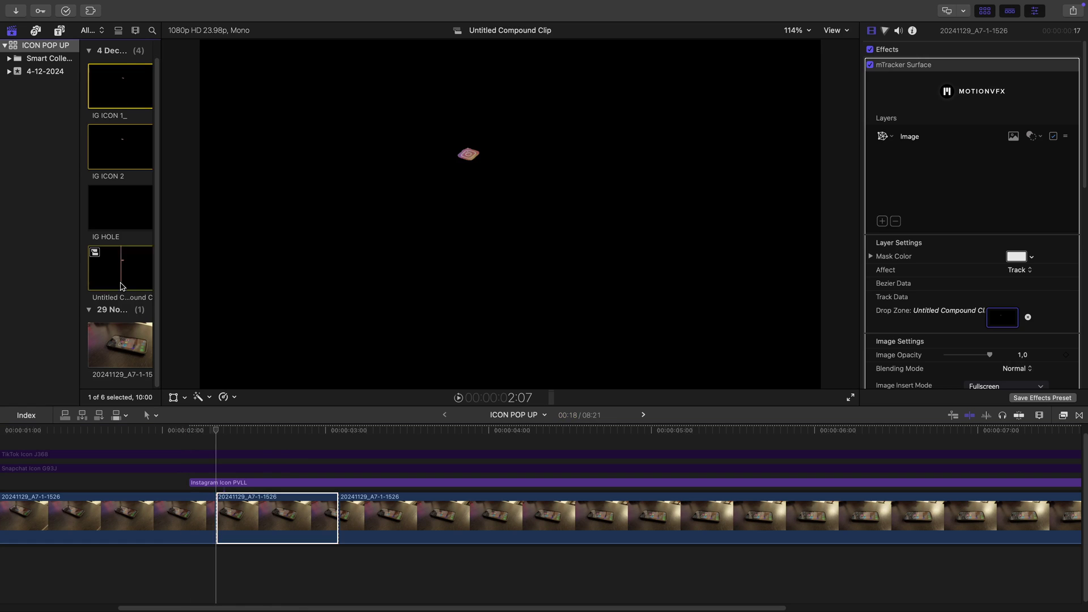
pyautogui.click(62, 449)
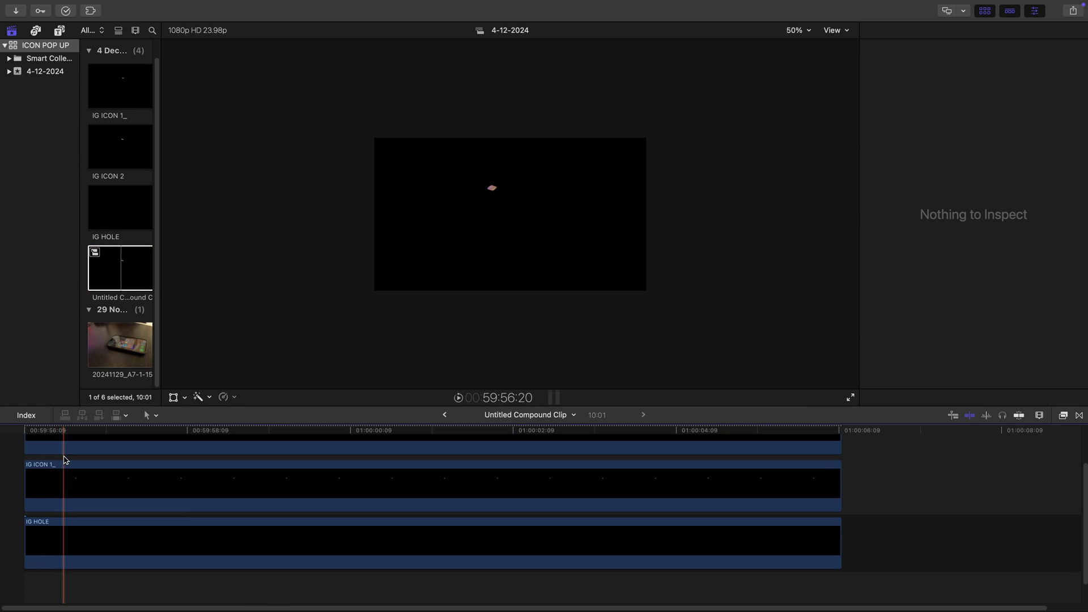
pyautogui.press('super+equal')
pyautogui.press('super+equal')
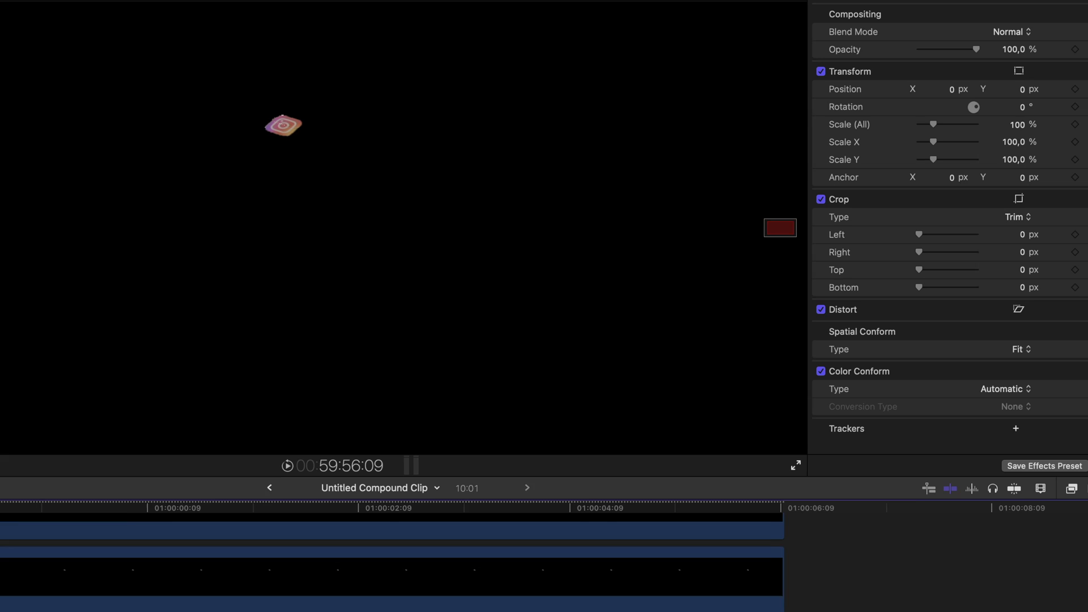
pyautogui.press('super+Down')
pyautogui.press('super+Up')
pyautogui.press('super+Down')
pyautogui.hotkey('shift', 't')
pyautogui.moveTo(339, 144); pyautogui.dragTo(345, 140)
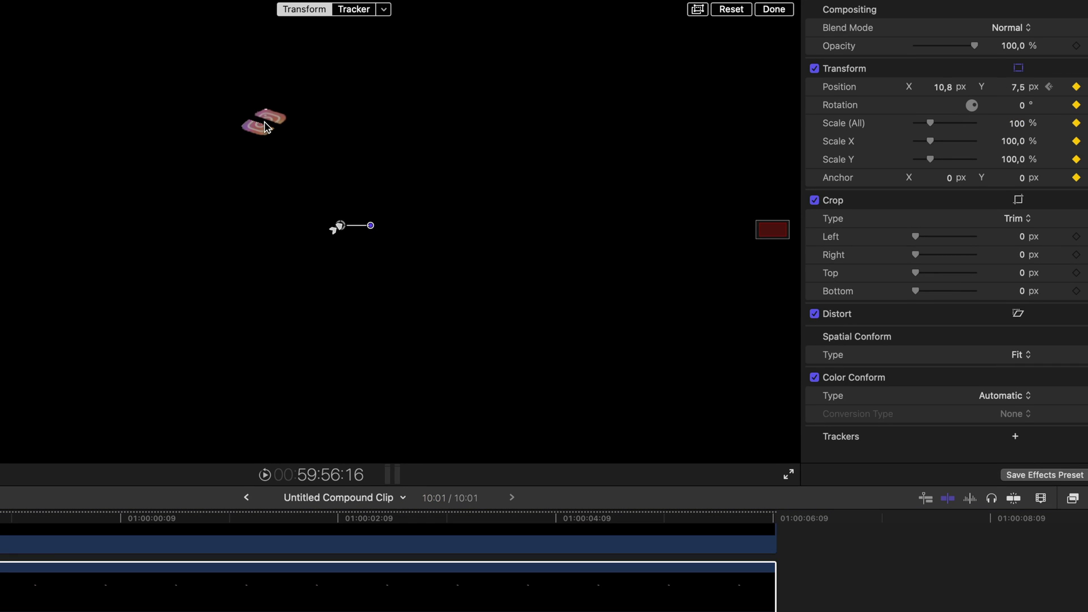
pyautogui.press('super+Up')
pyautogui.moveTo(262, 136); pyautogui.dragTo(258, 138)
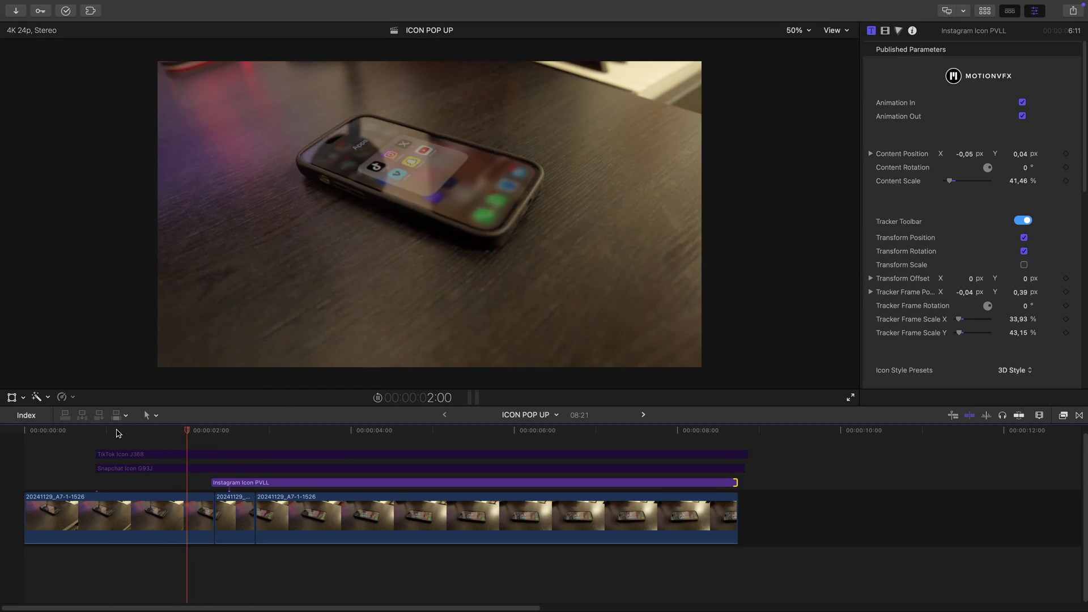
# Preview the pop-up, add a Content Position keyframe to the Instagram icon title at 2:11, and show its video animation.
pyautogui.press('space')
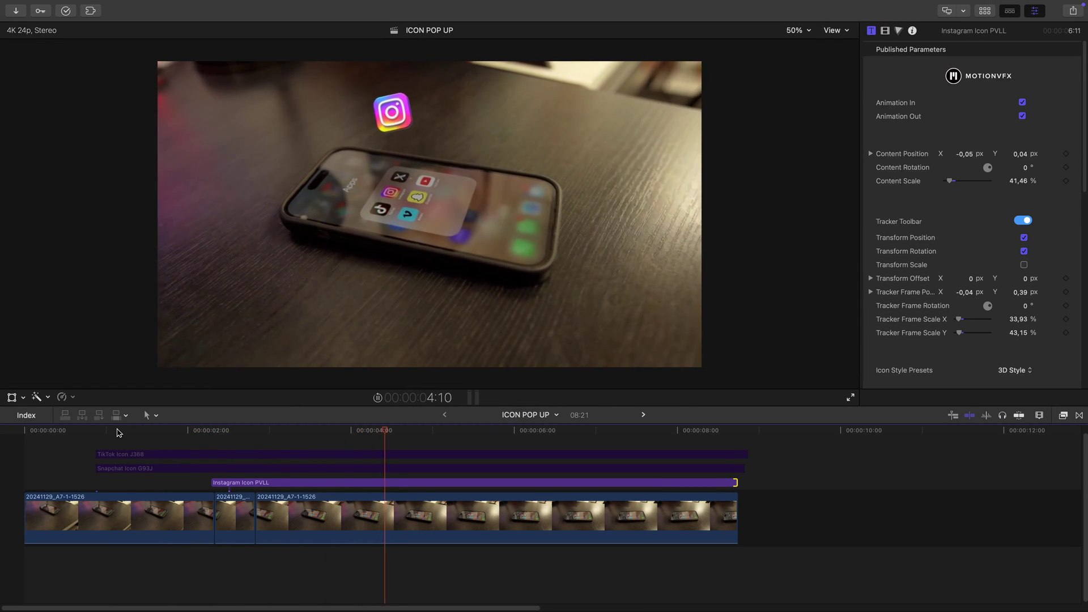
pyautogui.click(185, 431)
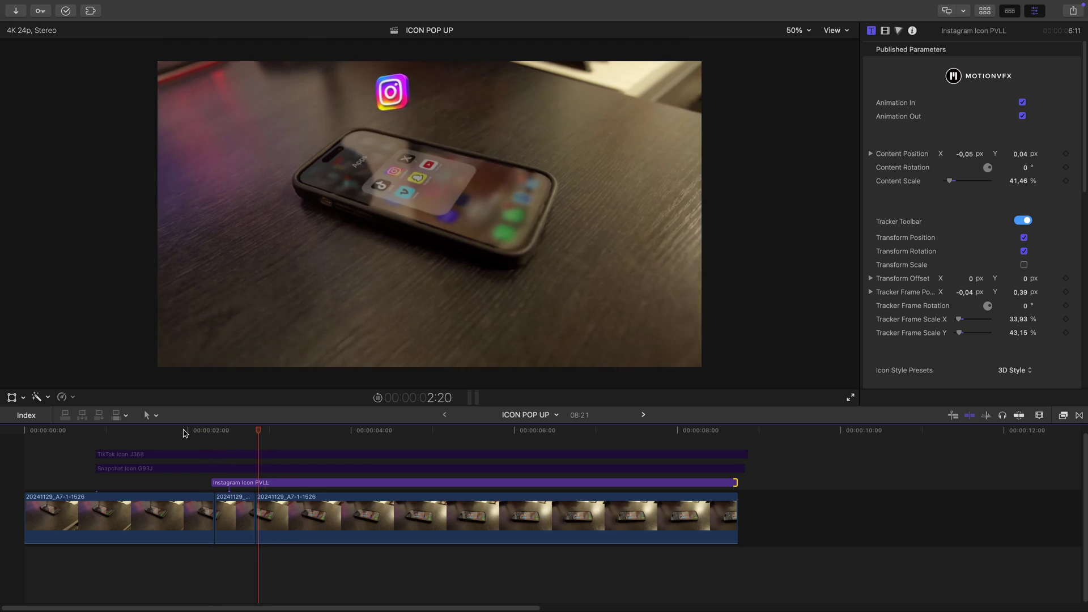
pyautogui.press('space')
pyautogui.moveTo(225, 434); pyautogui.dragTo(228, 434)
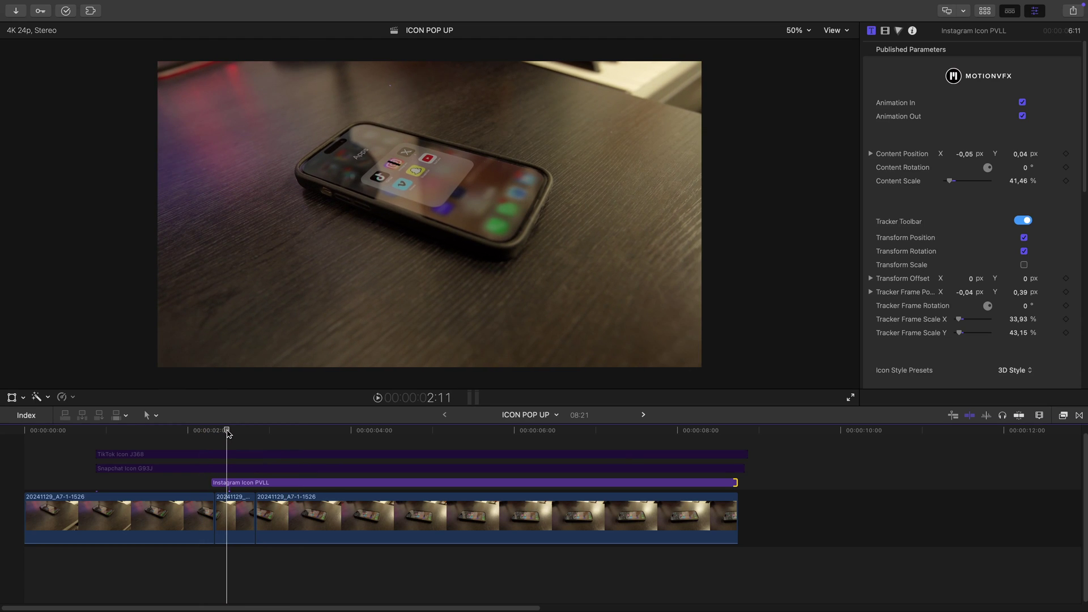
pyautogui.click(242, 483)
pyautogui.click(1065, 154)
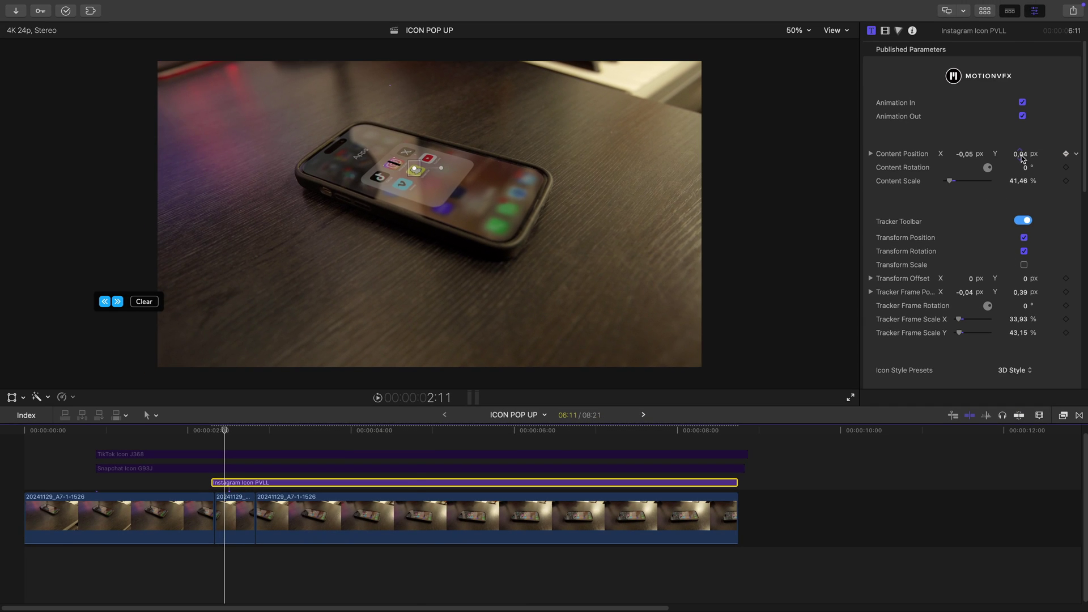
pyautogui.rightClick(256, 482)
pyautogui.click(278, 503)
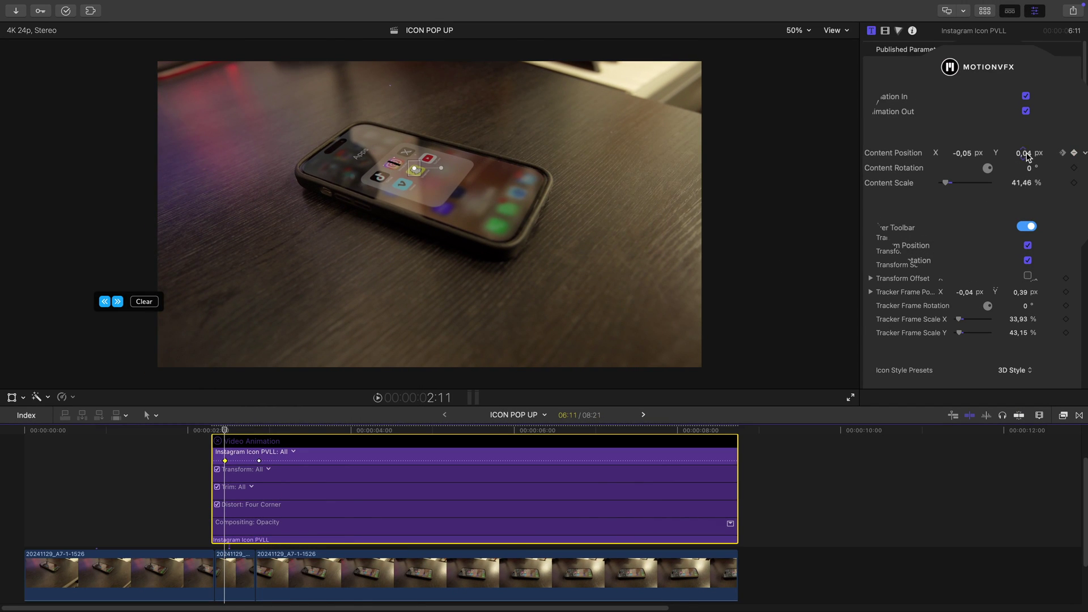
# Lower the Instagram icon title's Content Position at 2:11 to the phone screen and preview the rising motion.
pyautogui.moveTo(1027, 157); pyautogui.dragTo(1028, 161)
pyautogui.moveTo(390, 90); pyautogui.dragTo(392, 91)
pyautogui.moveTo(223, 429); pyautogui.dragTo(292, 429)
pyautogui.click(217, 441)
pyautogui.press('space')
pyautogui.press('space')
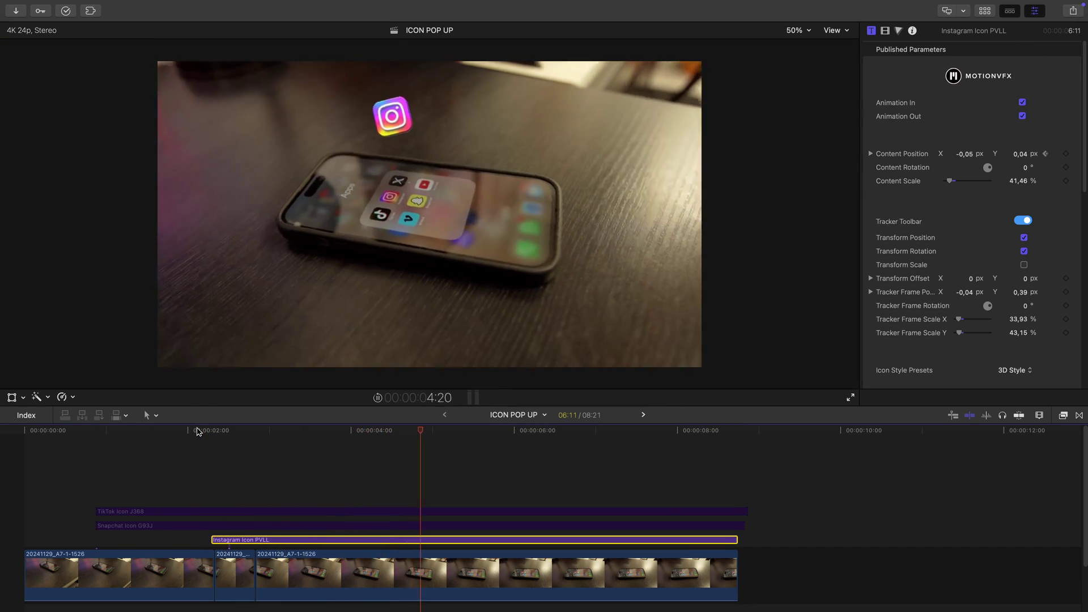
# Convert the Instagram icon title into a compound clip and play back the result from 2:06.
pyautogui.press('space')
pyautogui.moveTo(197, 429); pyautogui.dragTo(208, 430)
pyautogui.rightClick(241, 539)
pyautogui.click(284, 377)
pyautogui.click(694, 340)
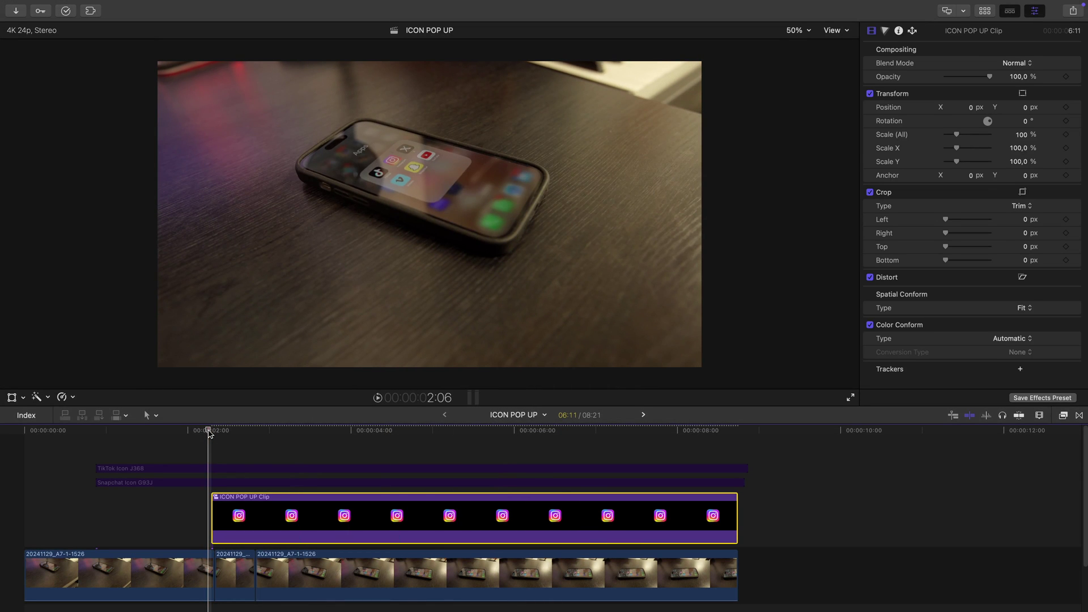
pyautogui.press('space')
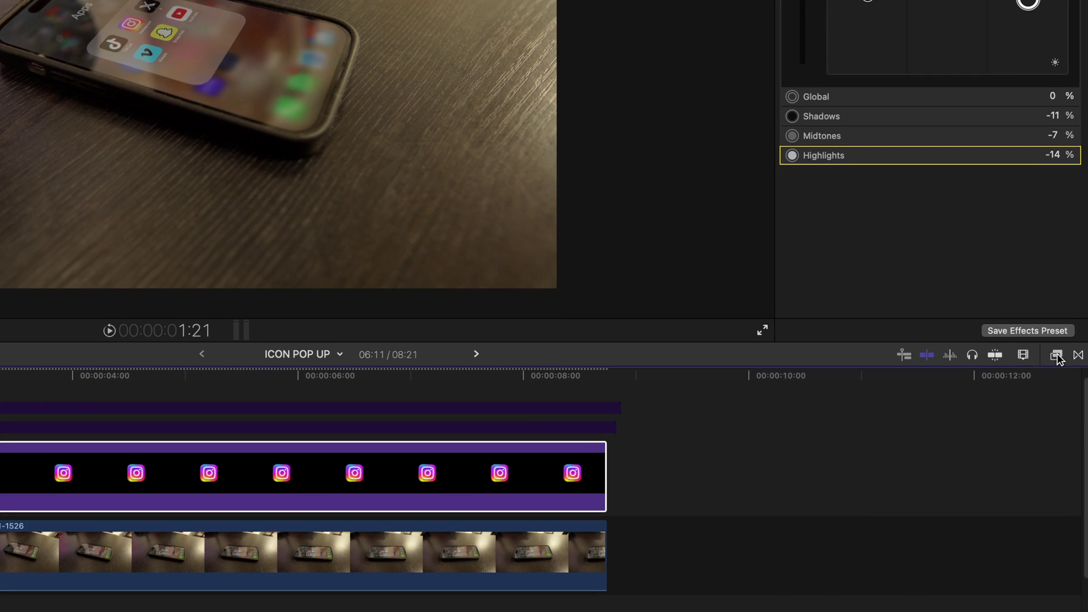
# Apply the Focus blur to the Instagram compound clip with Amount 4.27, Width 9.6, Height 24.61 and Center X -0.17, Y 0.21 px.
pyautogui.click(1060, 417)
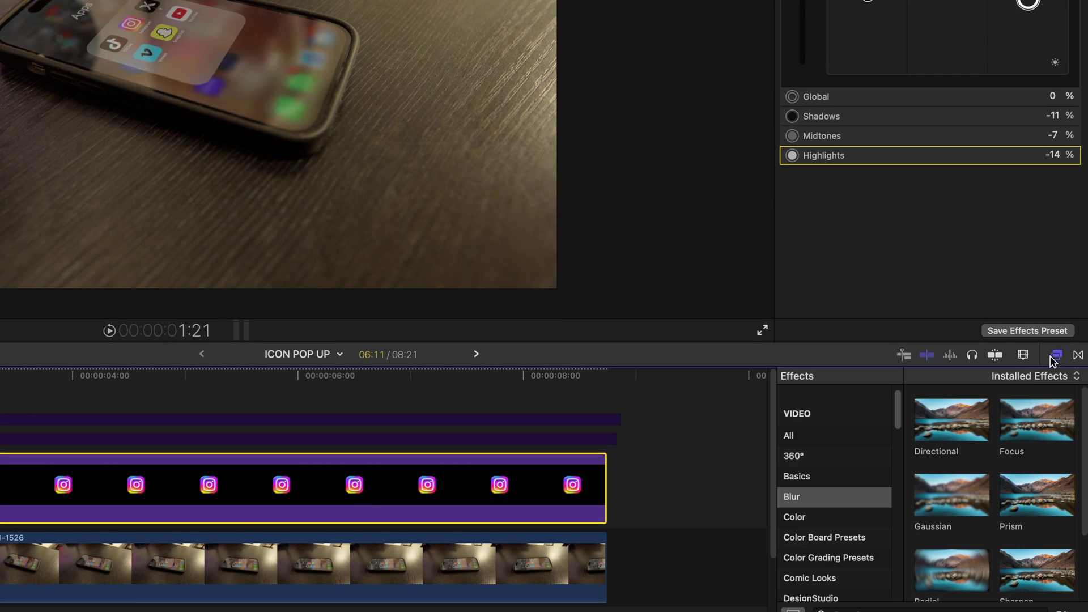
pyautogui.moveTo(1055, 434); pyautogui.dragTo(108, 498)
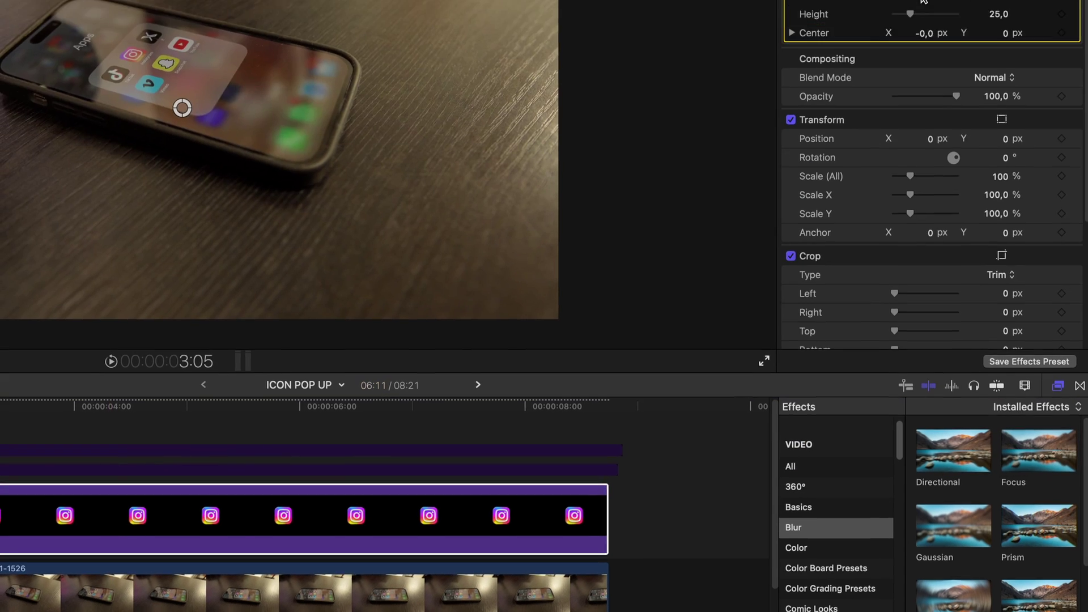
pyautogui.moveTo(931, 70); pyautogui.dragTo(929, 70)
pyautogui.moveTo(922, 93); pyautogui.dragTo(906, 94)
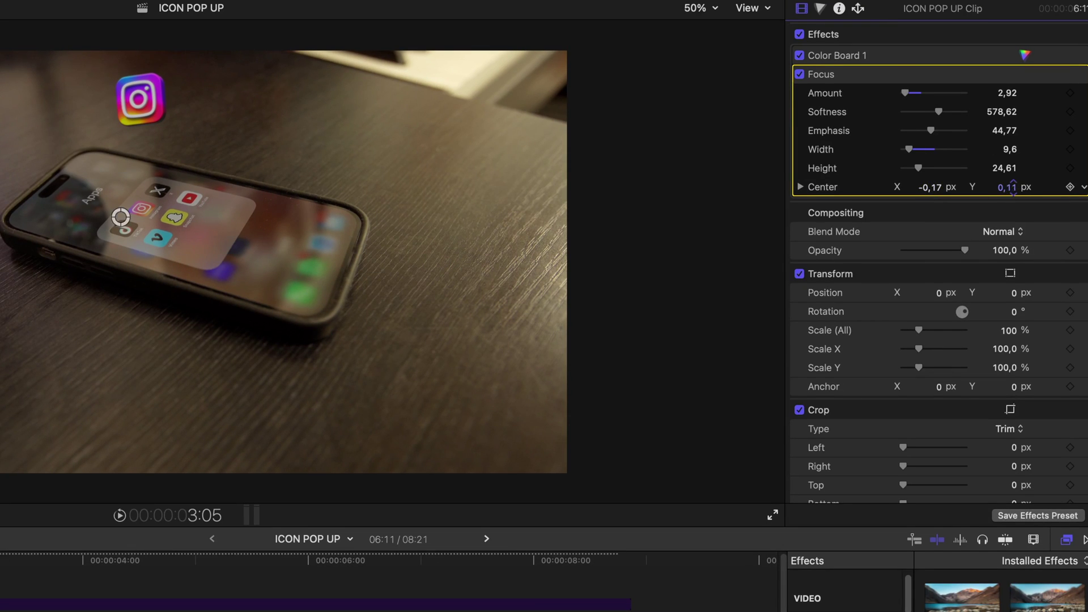
pyautogui.moveTo(905, 92); pyautogui.dragTo(911, 93)
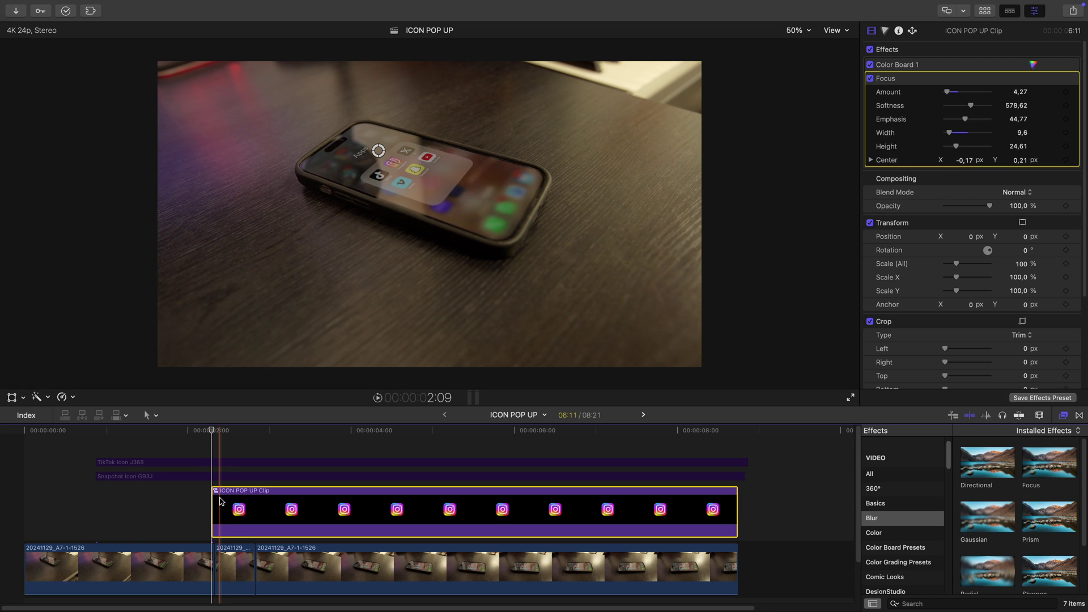
# Duplicate the Instagram compound clip and place the copy directly beneath the original, above the phone footage.
pyautogui.click(249, 459)
pyautogui.moveTo(248, 450); pyautogui.dragTo(242, 531)
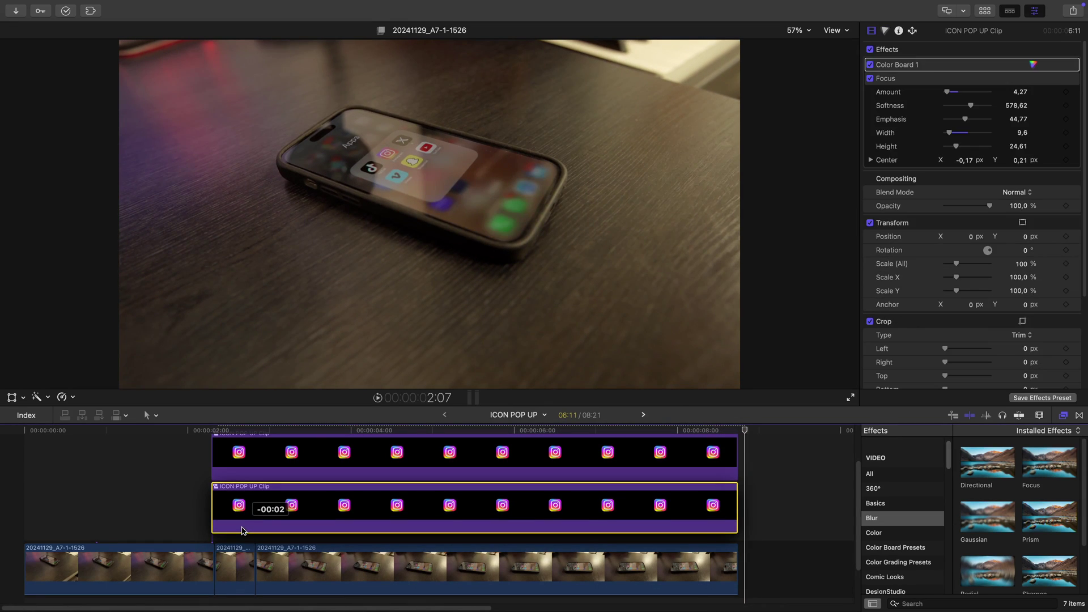
pyautogui.moveTo(242, 531); pyautogui.dragTo(242, 531)
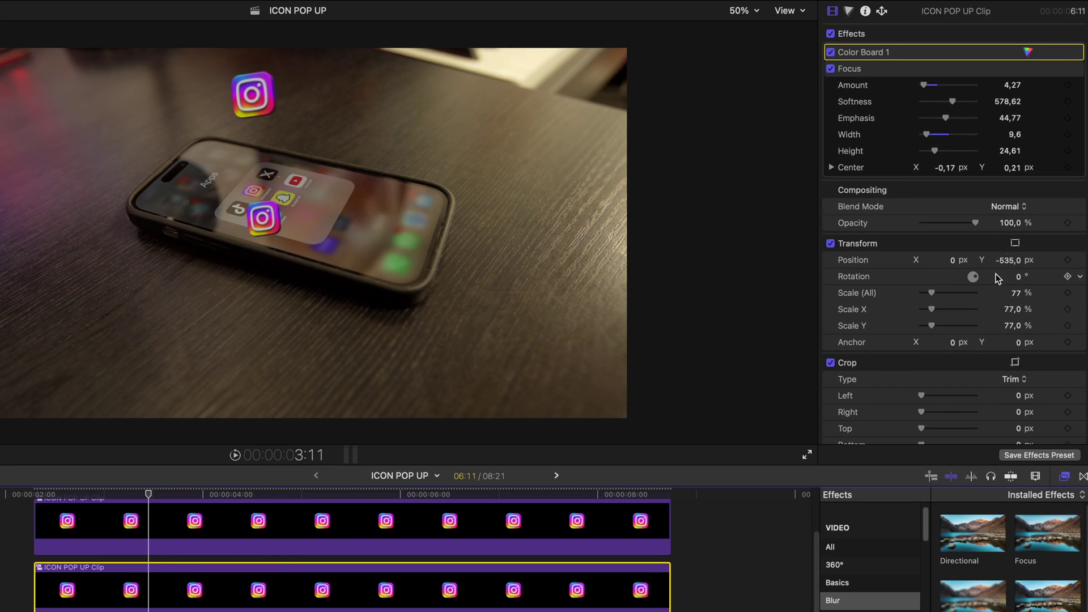
# Shift the lower Instagram clip down onto the phone screen and blend it as a reflection using Add mode at 22.44% opacity.
pyautogui.moveTo(953, 260); pyautogui.dragTo(952, 293)
pyautogui.moveTo(1009, 207); pyautogui.dragTo(1052, 341)
pyautogui.click(1011, 207)
pyautogui.click(1008, 179)
pyautogui.click(1012, 207)
pyautogui.click(1017, 290)
pyautogui.click(1015, 207)
pyautogui.click(1018, 172)
pyautogui.click(1015, 209)
pyautogui.click(1003, 160)
# Scale the lower Instagram clip to 57% with Focus Amount 17.87, and fine-tune its X and Y position on the phone screen.
pyautogui.moveTo(932, 293); pyautogui.dragTo(929, 293)
pyautogui.moveTo(924, 85); pyautogui.dragTo(934, 86)
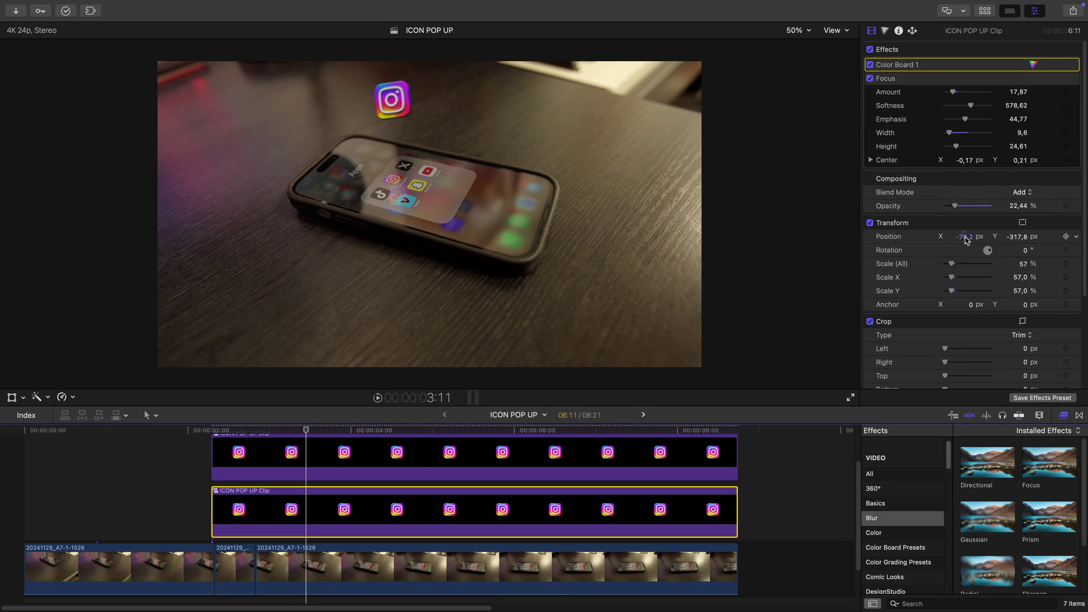
pyautogui.moveTo(965, 238); pyautogui.dragTo(966, 270)
pyautogui.moveTo(1017, 237); pyautogui.dragTo(1017, 205)
pyautogui.moveTo(198, 430); pyautogui.dragTo(256, 428)
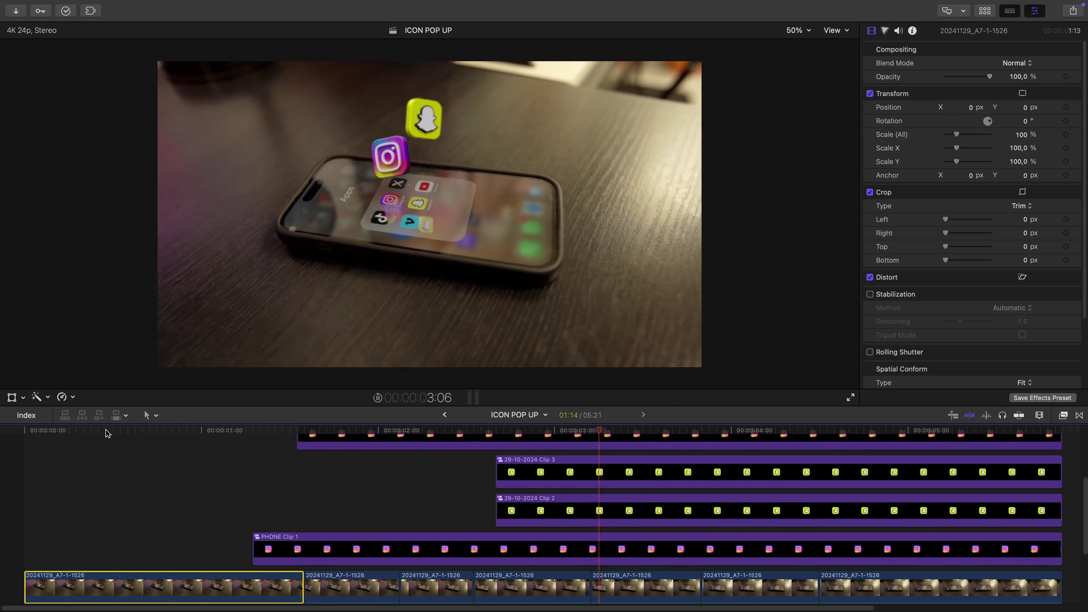
# Combine all footage and icon clips in the timeline into one new compound clip.
pyautogui.click(1076, 586)
pyautogui.moveTo(1076, 587); pyautogui.dragTo(49, 408)
pyautogui.rightClick(475, 551)
pyautogui.click(533, 345)
pyautogui.click(692, 340)
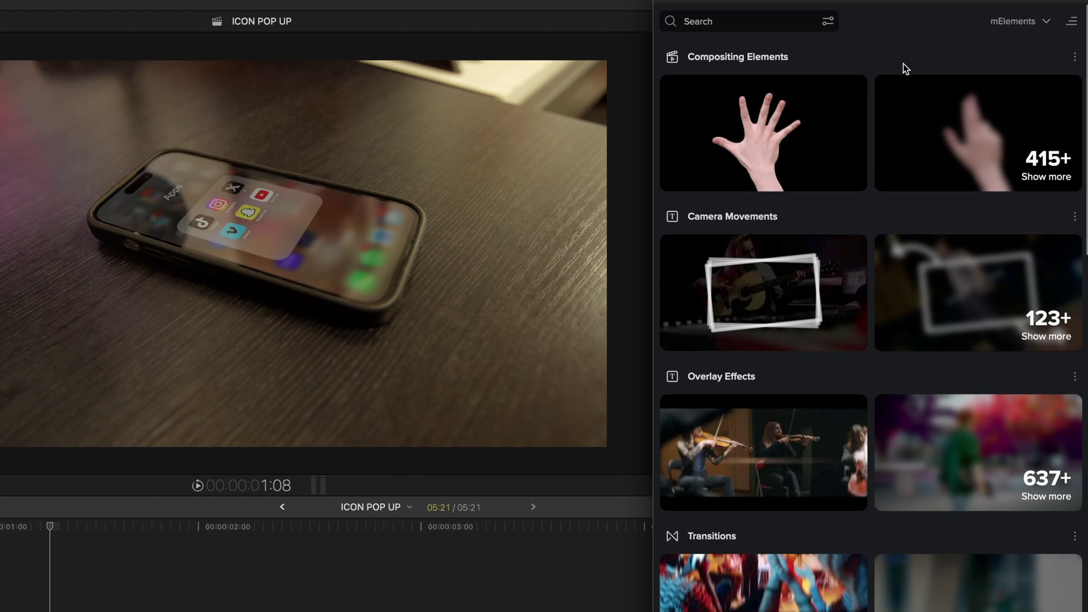
# Find the Custom Camera title in the mElements library and place it above the compound clip starting at 1:10.
pyautogui.scroll(-3, 892, 94)
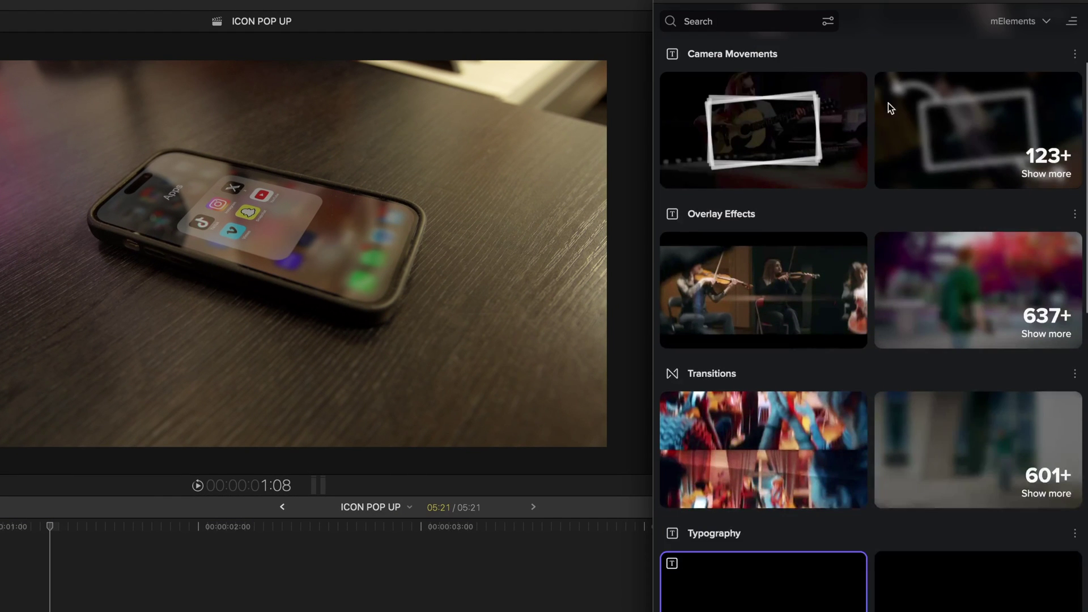
pyautogui.scroll(3, 870, 158)
pyautogui.click(1022, 303)
pyautogui.scroll(-6, 998, 329)
pyautogui.click(969, 354)
pyautogui.scroll(-10, 983, 366)
pyautogui.click(996, 358)
pyautogui.scroll(-8, 1012, 391)
pyautogui.scroll(-3, 1012, 392)
pyautogui.click(1012, 374)
pyautogui.scroll(-8, 1013, 363)
pyautogui.click(1015, 397)
pyautogui.scroll(-8, 1015, 416)
pyautogui.click(1005, 445)
pyautogui.scroll(-8, 992, 471)
pyautogui.click(998, 431)
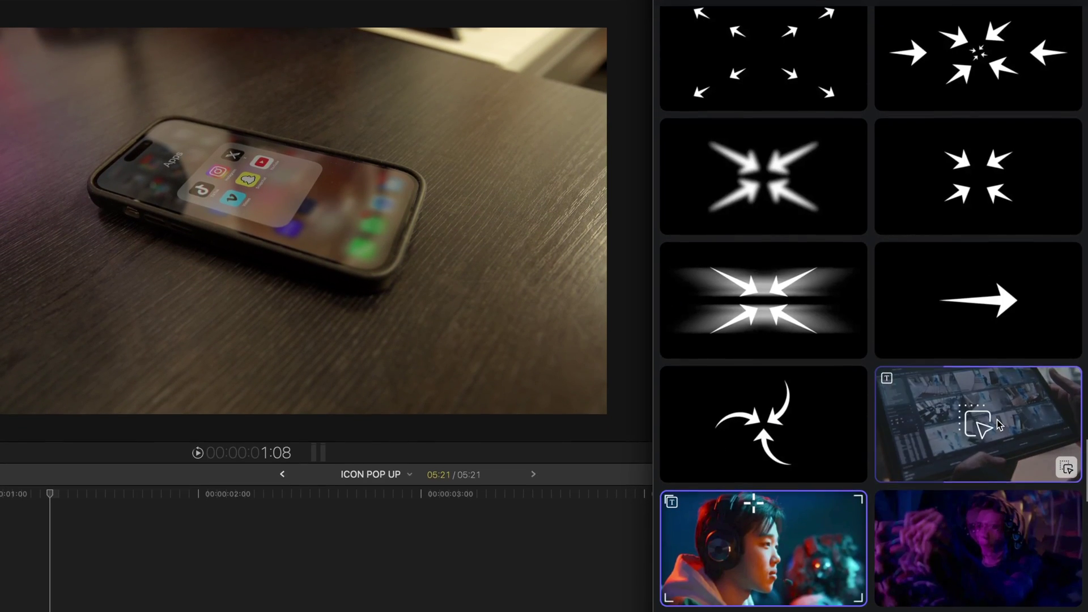
pyautogui.moveTo(986, 420); pyautogui.dragTo(62, 583)
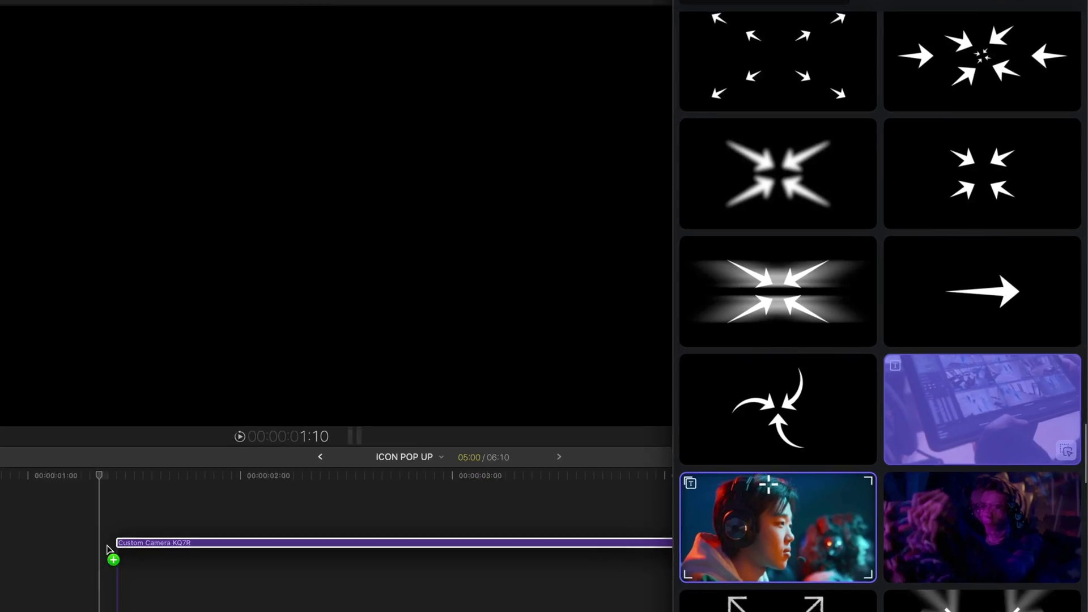
pyautogui.moveTo(106, 548); pyautogui.dragTo(118, 611)
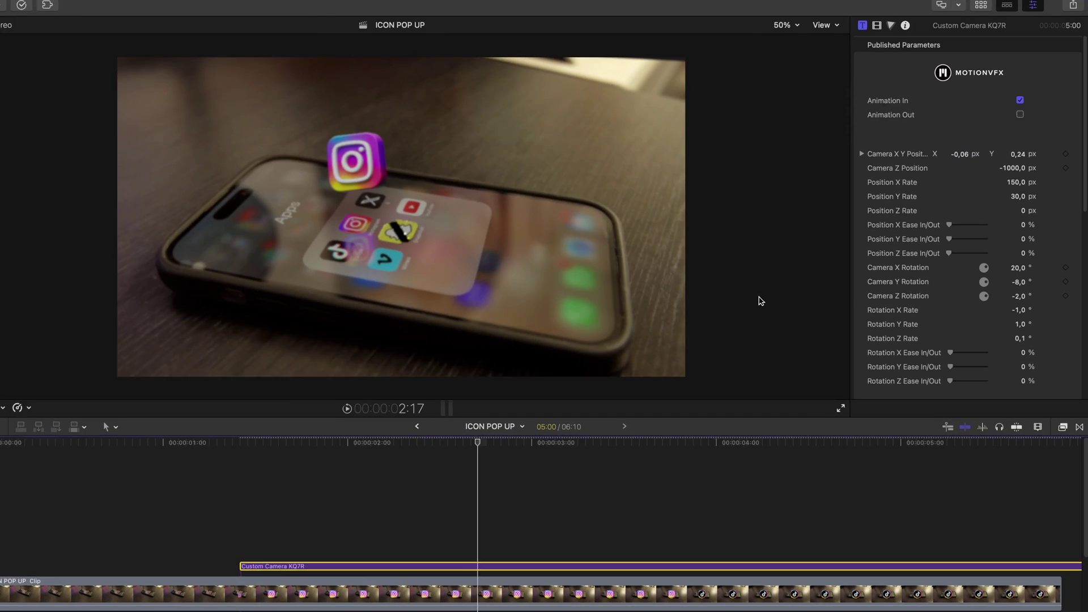
# Set the Custom Camera's position to X -0.12, Y 0.12, Z -705.6 px and its X Rotation to 14.8°, and preview the move.
pyautogui.moveTo(1015, 167); pyautogui.dragTo(1015, 148)
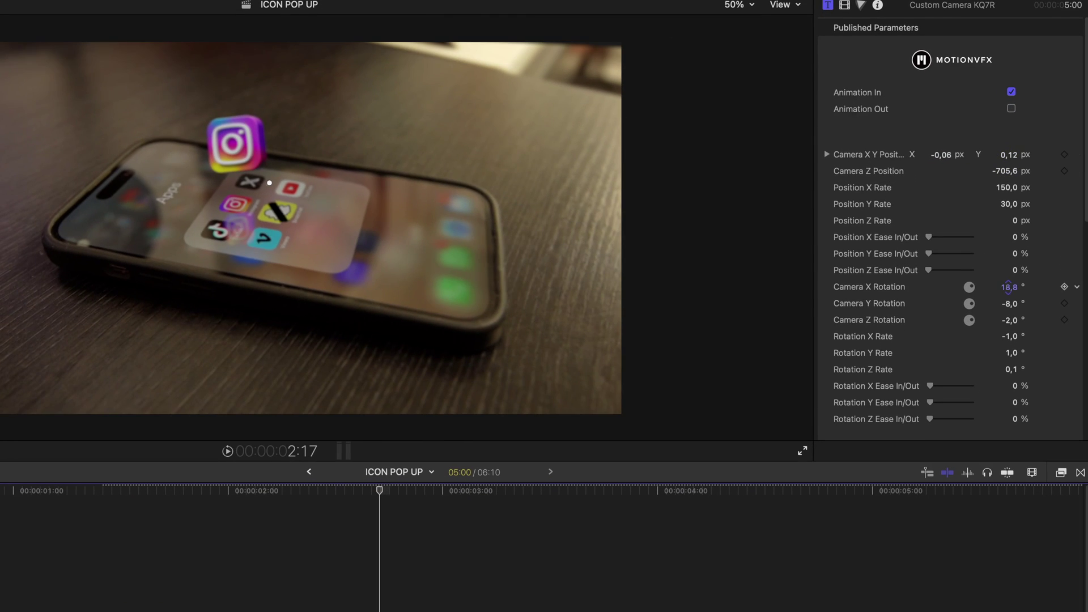
pyautogui.click(111, 491)
pyautogui.press('space')
pyautogui.scroll(-5, 1012, 311)
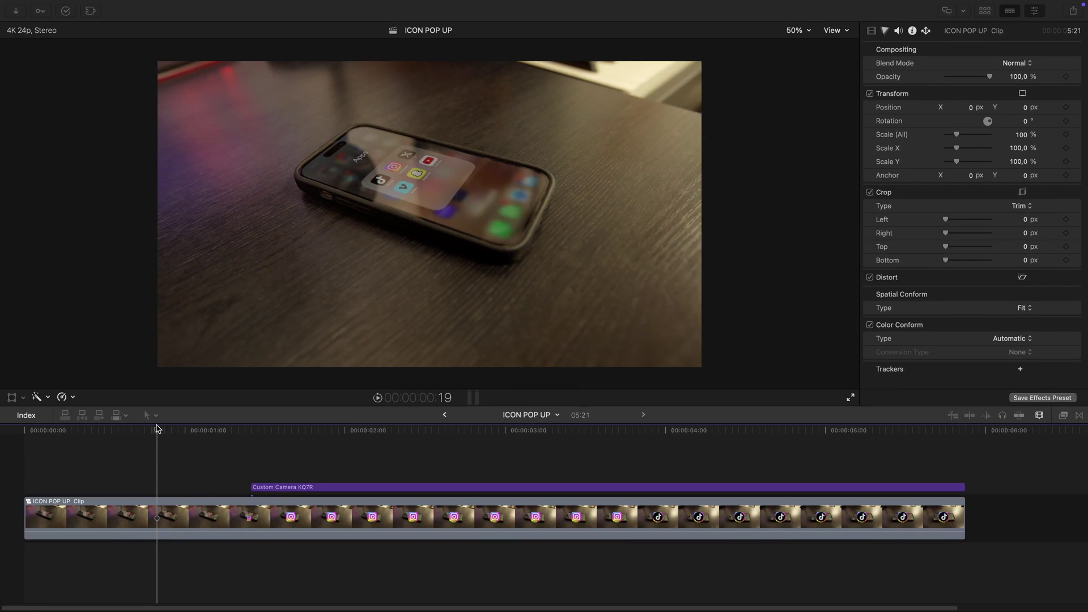
# Play back the finished camera move from 0:19 to about 5:06 and select the Custom Camera title.
pyautogui.click(156, 429)
pyautogui.press('space')
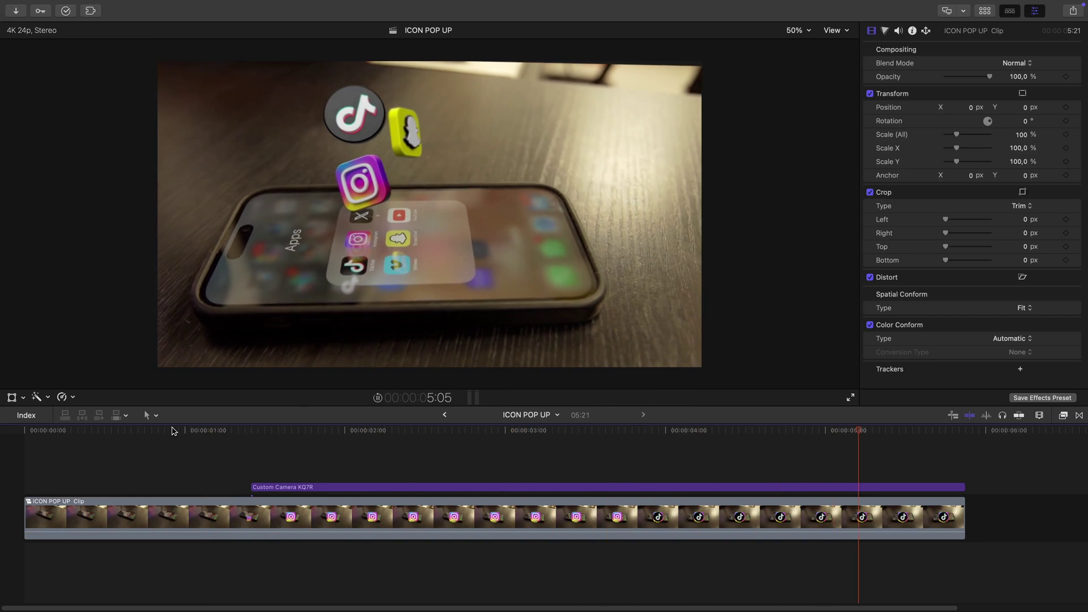
pyautogui.press('space')
pyautogui.click(624, 487)
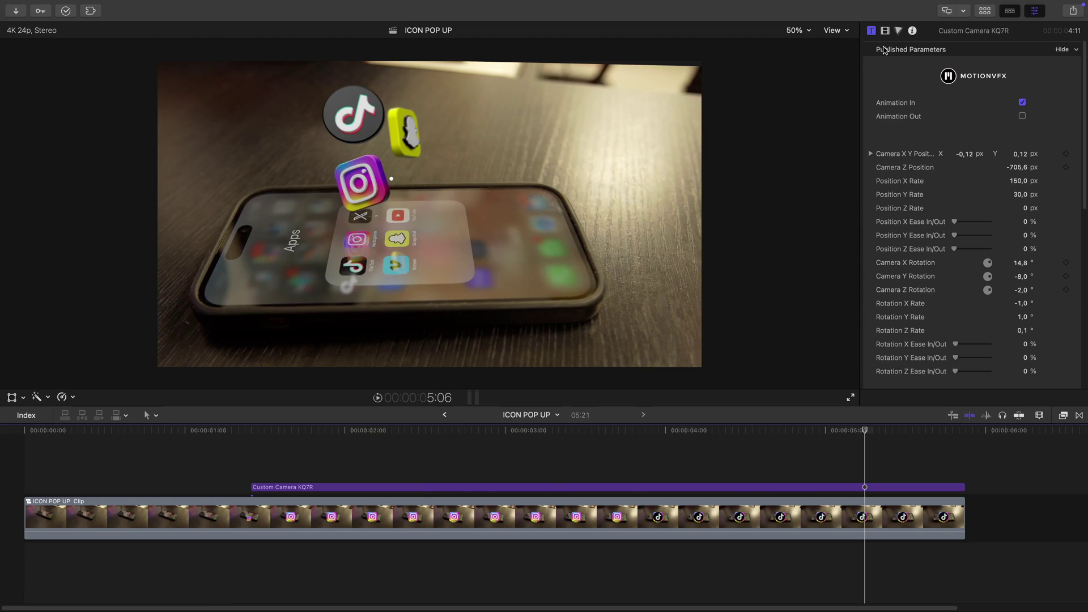